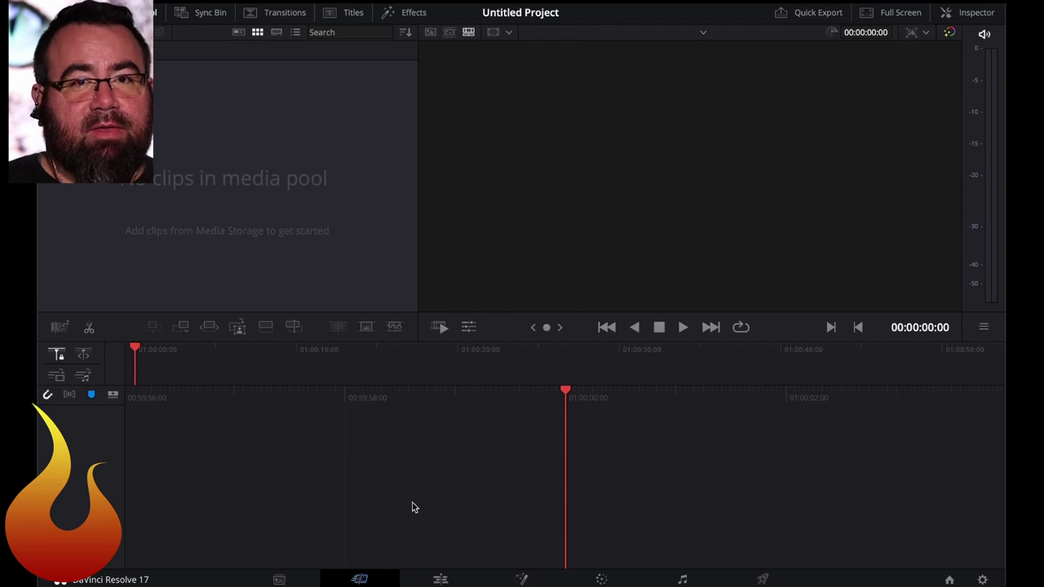
# - Import 20210909-170703.wav and MVI_0944.MP4 from Finder into the media pool, changing the project frame rate to match the clips
pyautogui.press('super+Tab')
pyautogui.press('super+Tab')
pyautogui.press('super+Tab')
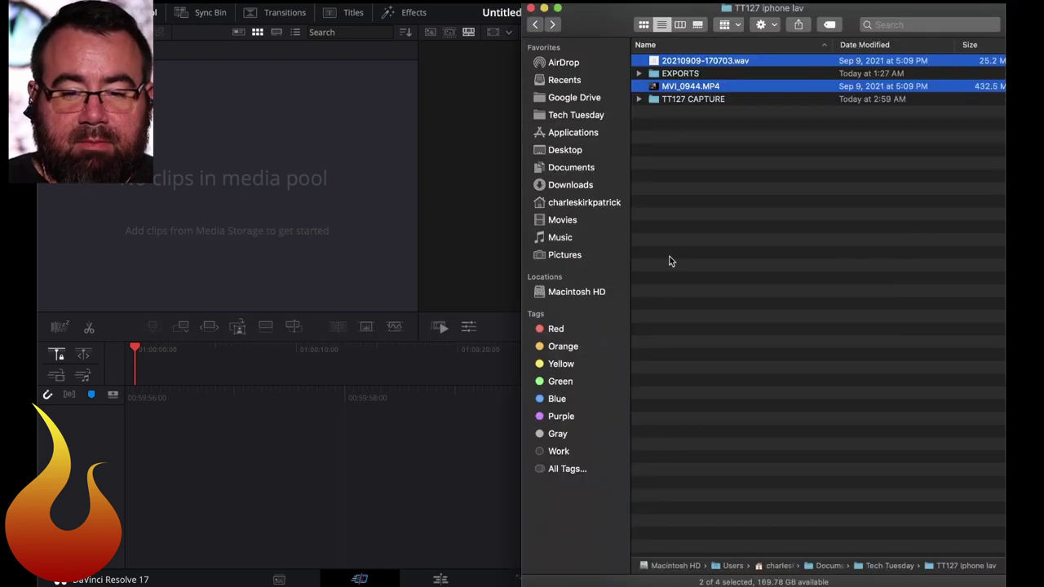
pyautogui.moveTo(689, 64); pyautogui.dragTo(188, 181)
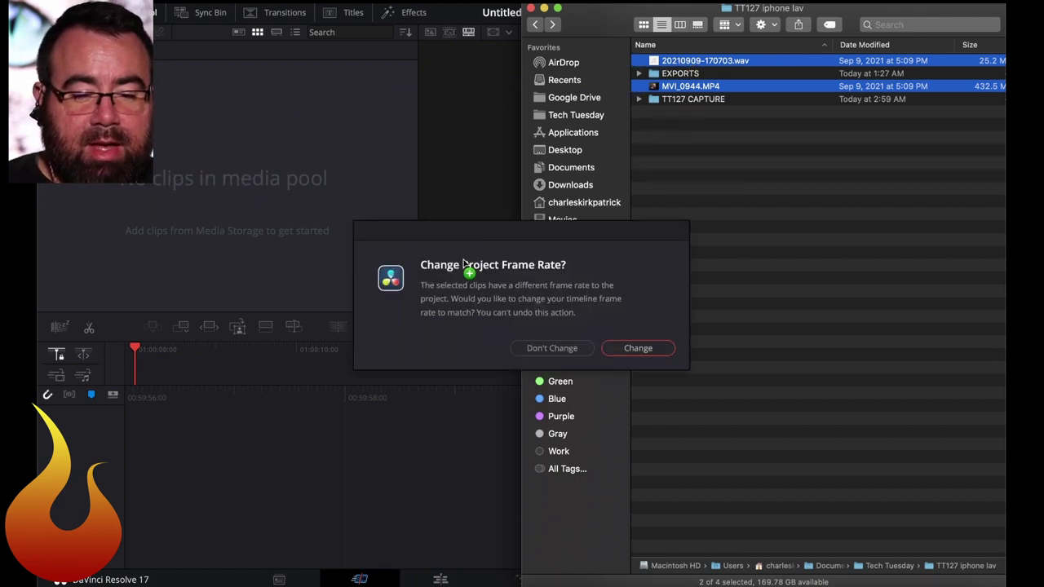
pyautogui.click(637, 348)
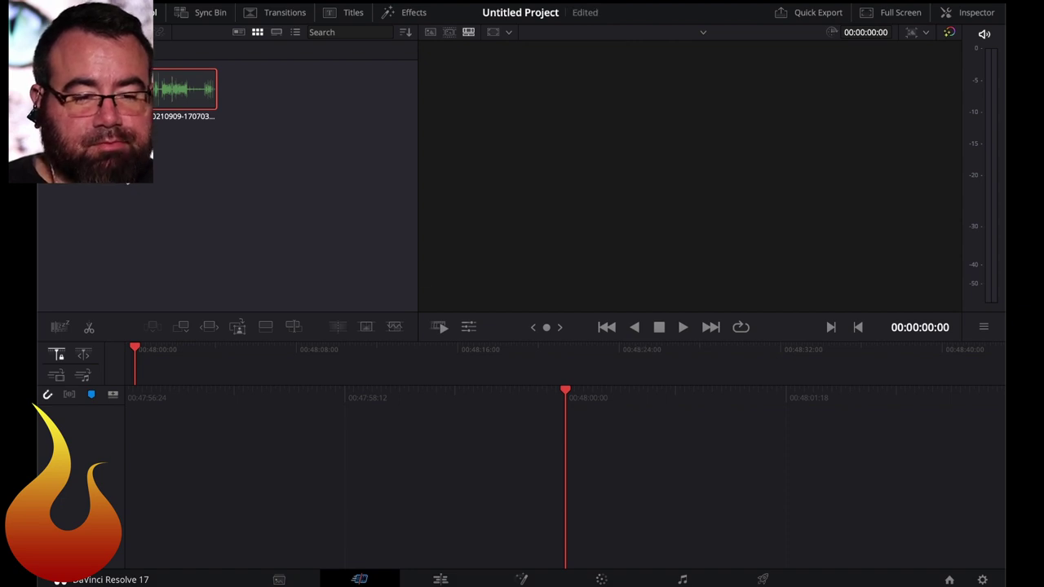
# - Place the MVI_0944.MP4 video on a new timeline and play it from about 24 seconds to locate the hand clap
pyautogui.moveTo(102, 90); pyautogui.dragTo(202, 388)
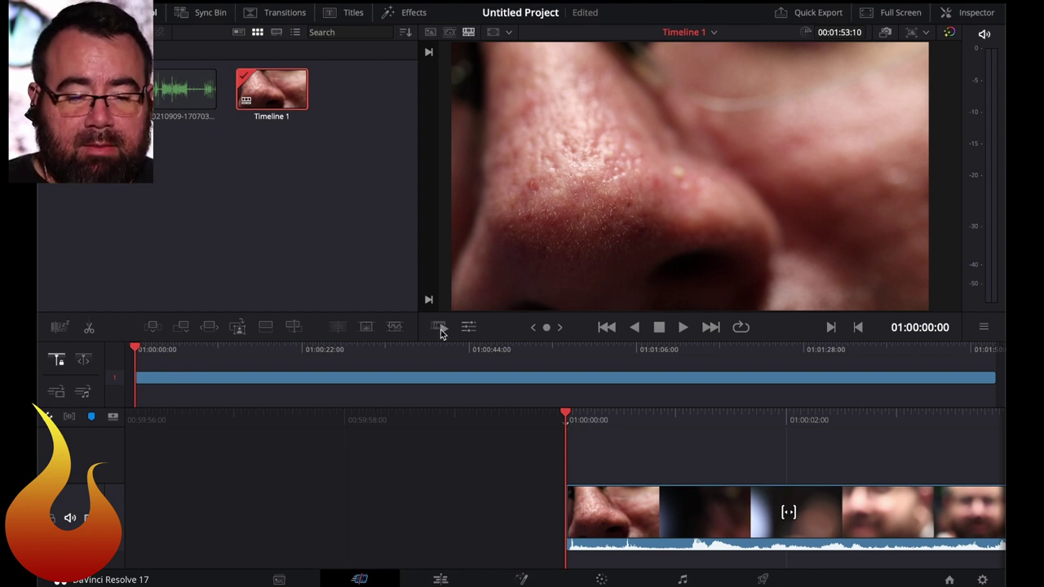
pyautogui.click(322, 350)
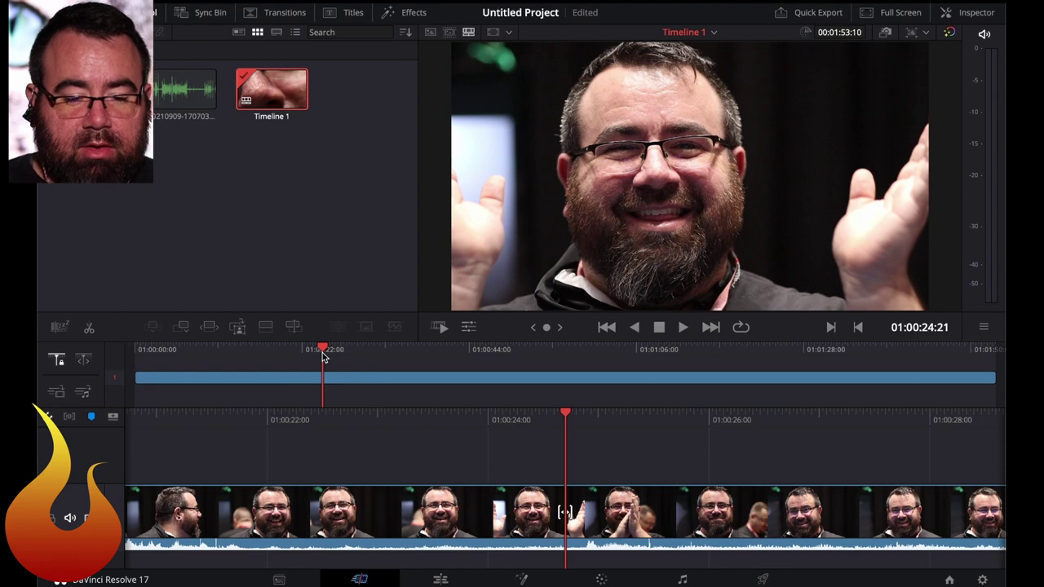
pyautogui.press('space')
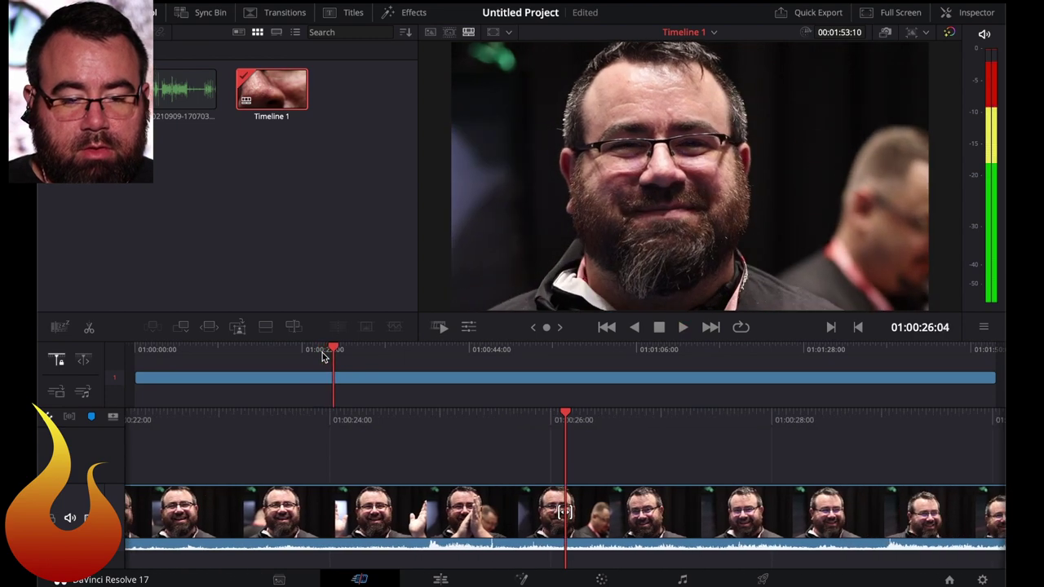
pyautogui.click(322, 352)
pyautogui.press('space')
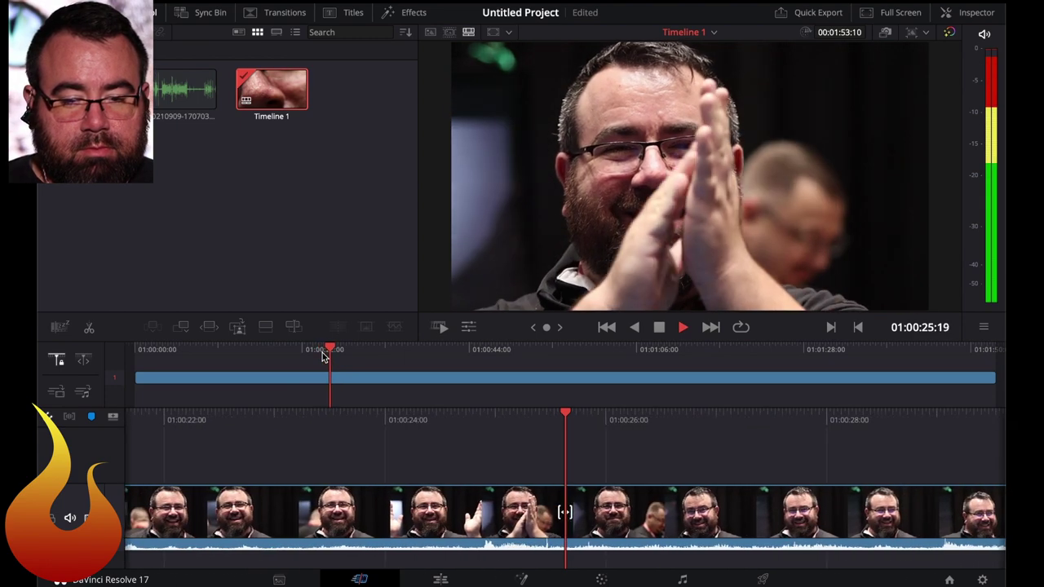
pyautogui.press('space')
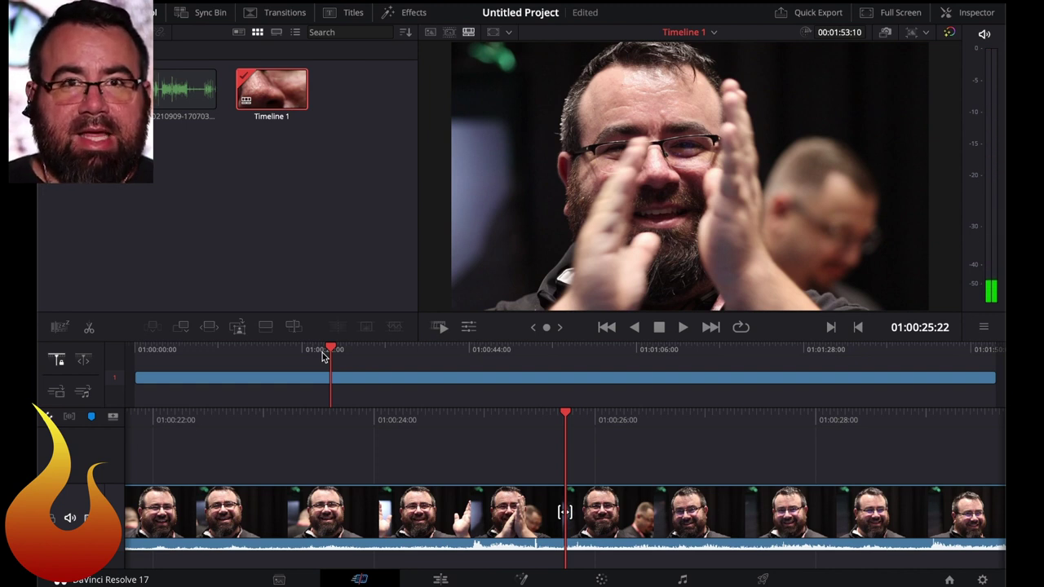
# - Split the video clip at the exact frame where the hands meet in the clap, 01:00:25:13
pyautogui.press('Left')
pyautogui.press('Left')
pyautogui.press('Left')
pyautogui.press('Left')
pyautogui.press('Left')
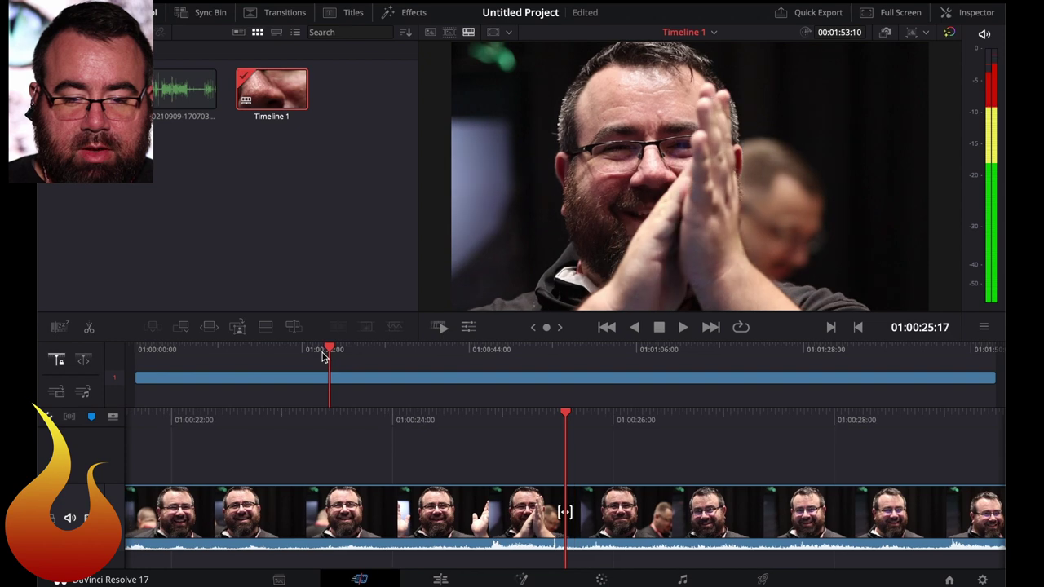
pyautogui.press('Left')
pyautogui.press('Left')
pyautogui.press('Left')
pyautogui.press('Left')
pyautogui.press('Left')
pyautogui.press('Left')
pyautogui.press('Left')
pyautogui.press('Right')
pyautogui.press('Right')
pyautogui.press('Right')
pyautogui.press('Left')
pyautogui.press('Right')
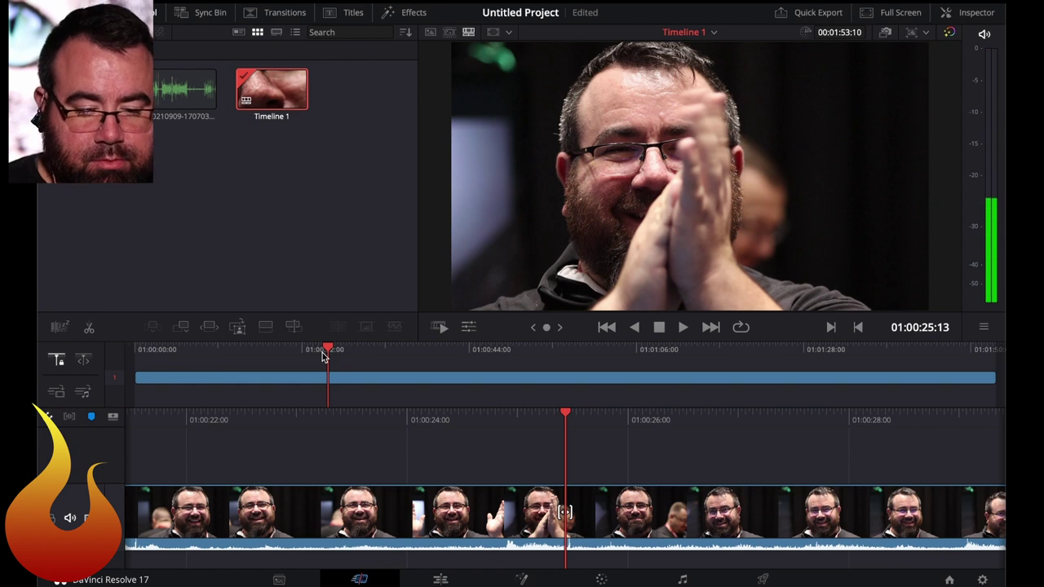
pyautogui.click(352, 378)
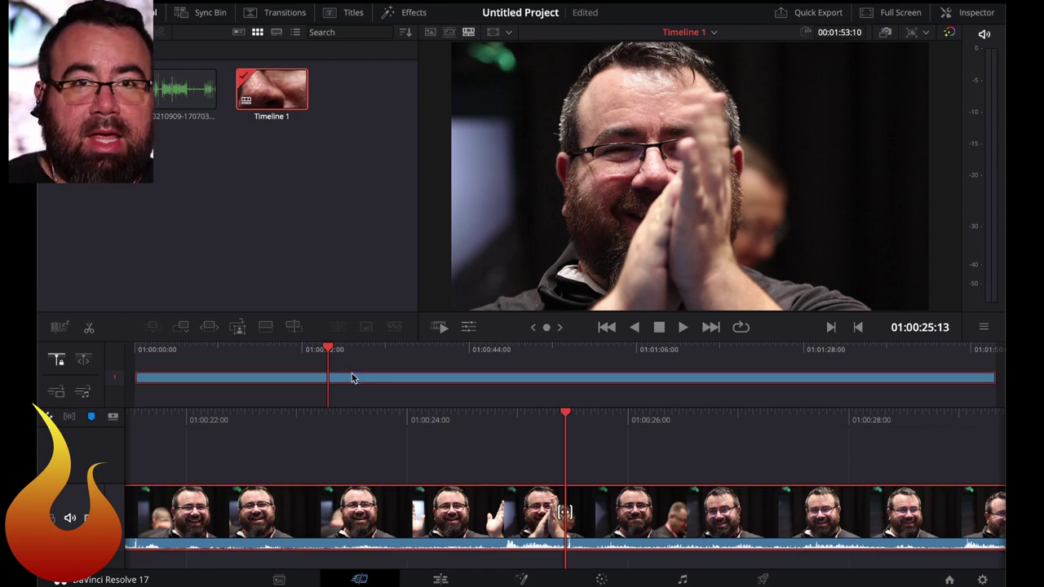
pyautogui.hotkey('ctrl', 'b')
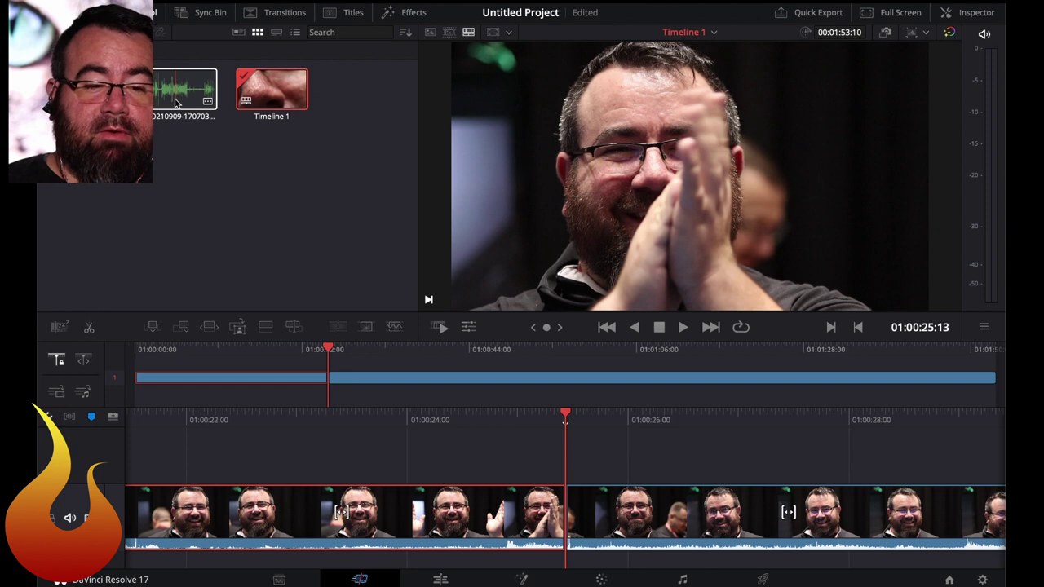
# - Add the 20210909-170703.wav recording beneath the video at the timeline start and mute the video's track
pyautogui.moveTo(175, 102); pyautogui.dragTo(141, 395)
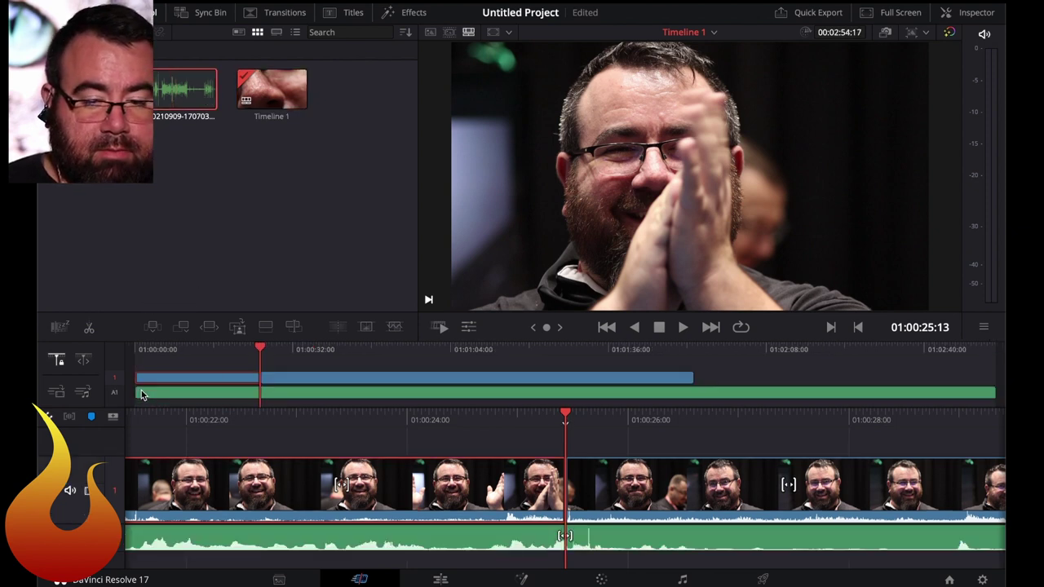
pyautogui.click(70, 491)
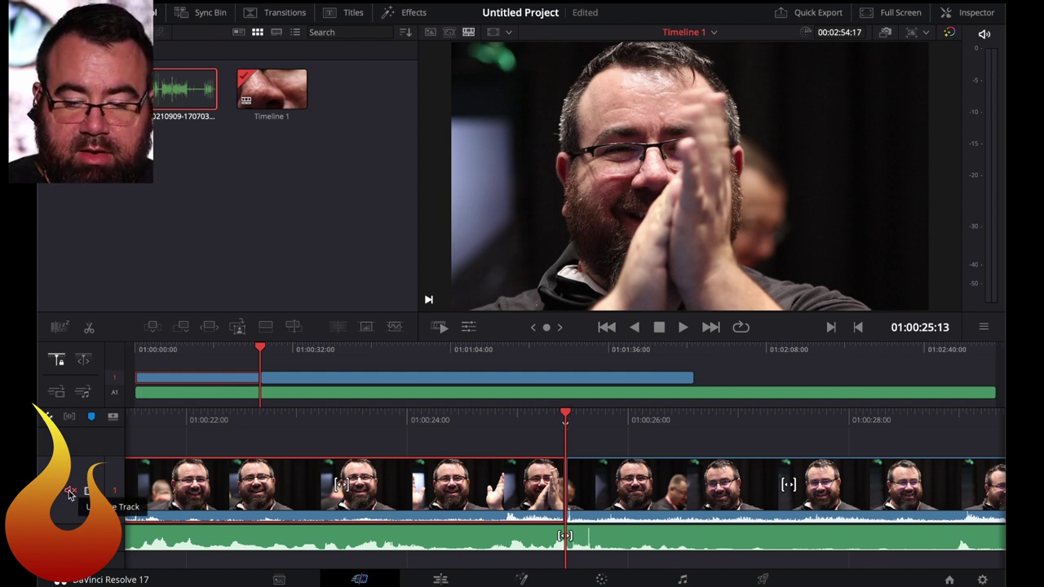
# - Split the WAV clip at its clap peak, 01:00:29:16, and delete the portion before it
pyautogui.press('space')
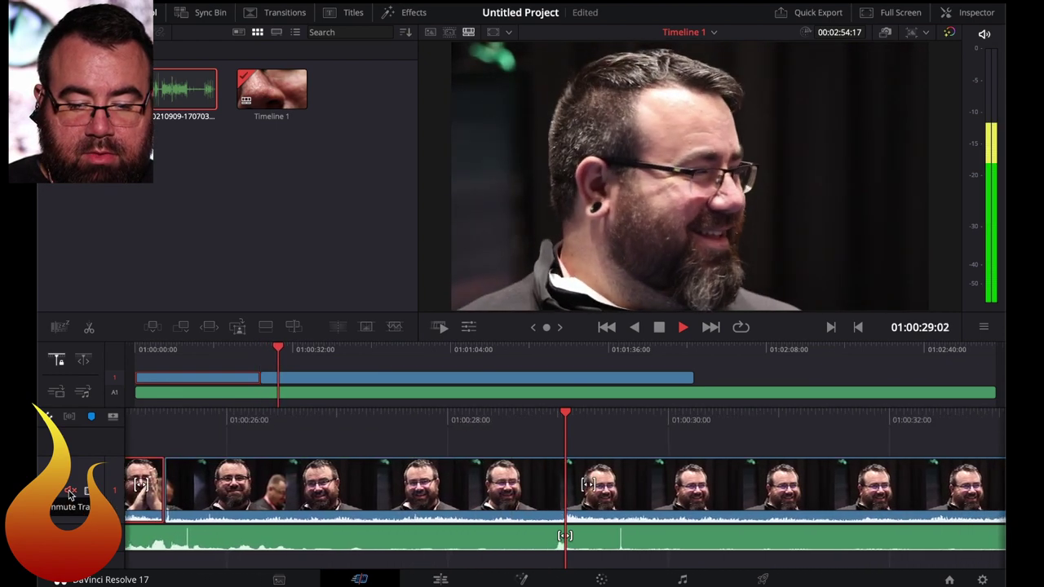
pyautogui.press('space')
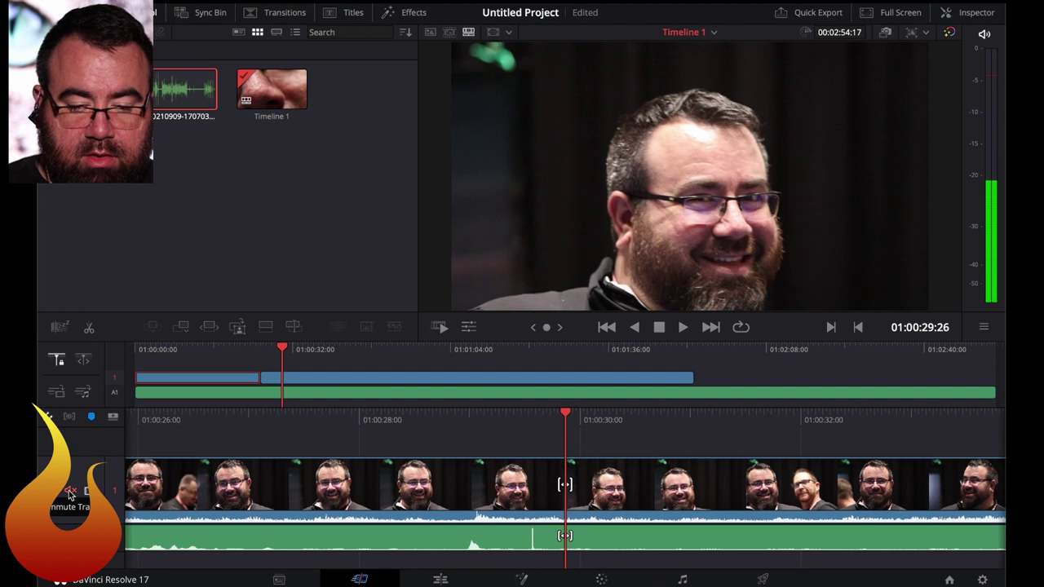
pyautogui.press('j')
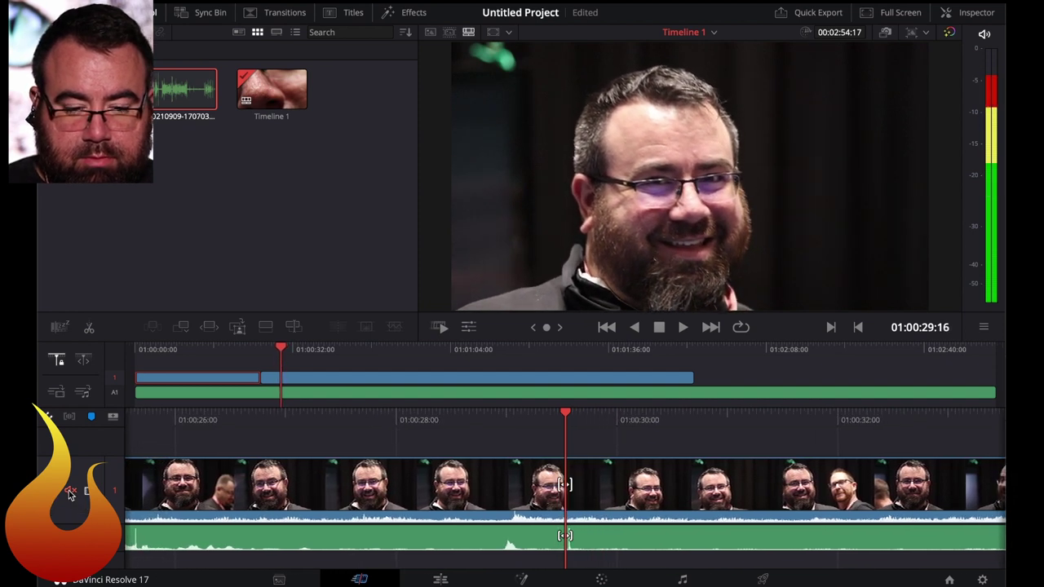
pyautogui.click(206, 541)
pyautogui.hotkey('ctrl', 'b')
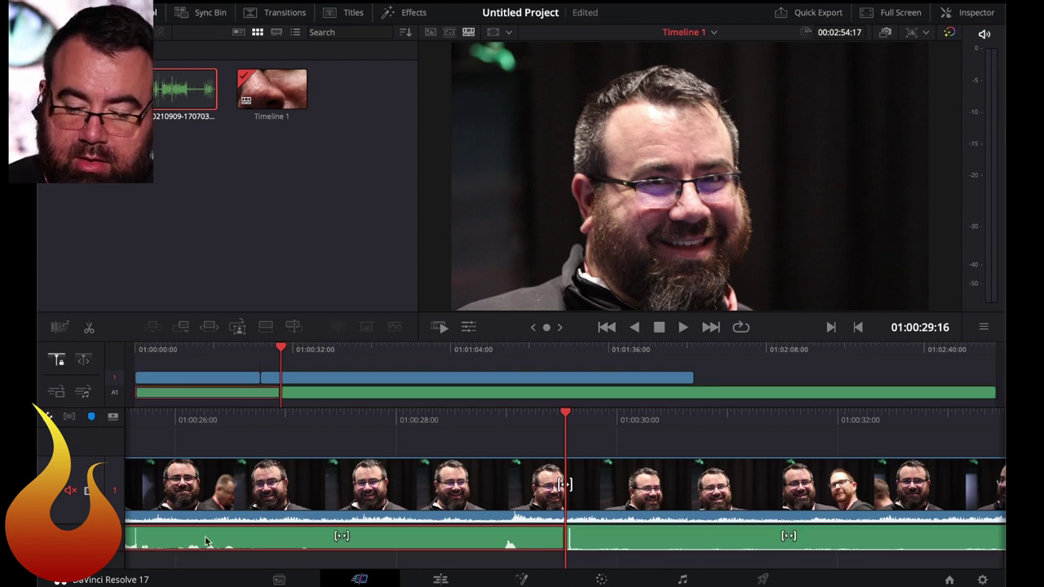
pyautogui.press('Delete')
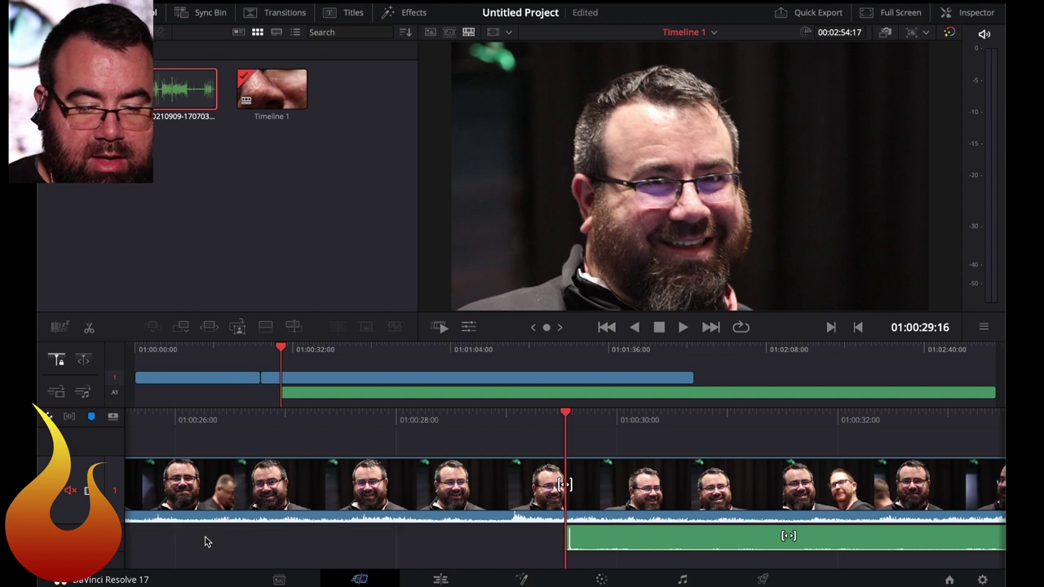
# - Delete the video segment before the clap and move the WAV clip to the timeline start, aligning both claps
pyautogui.click(173, 380)
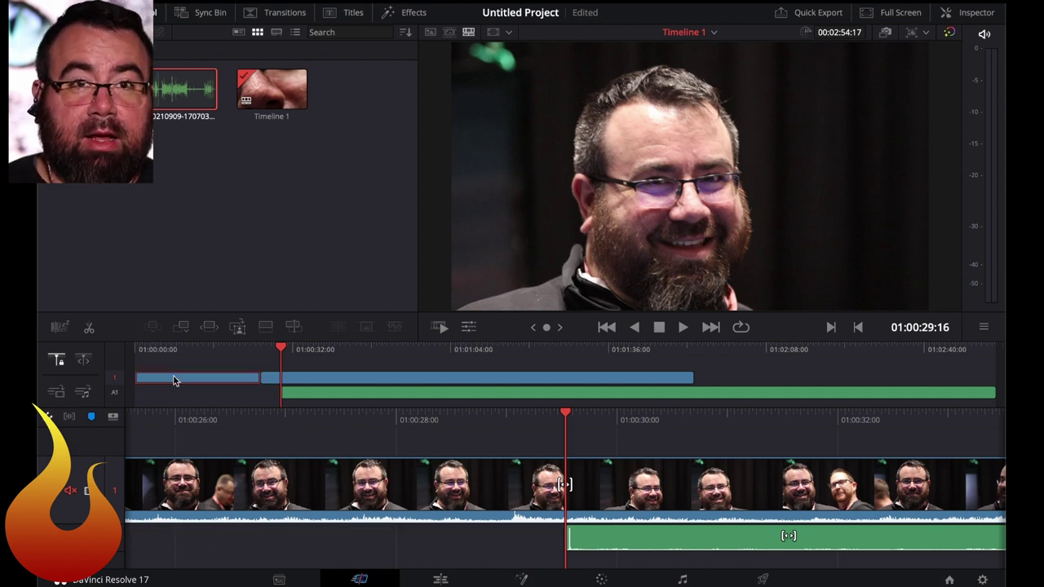
pyautogui.press('Delete')
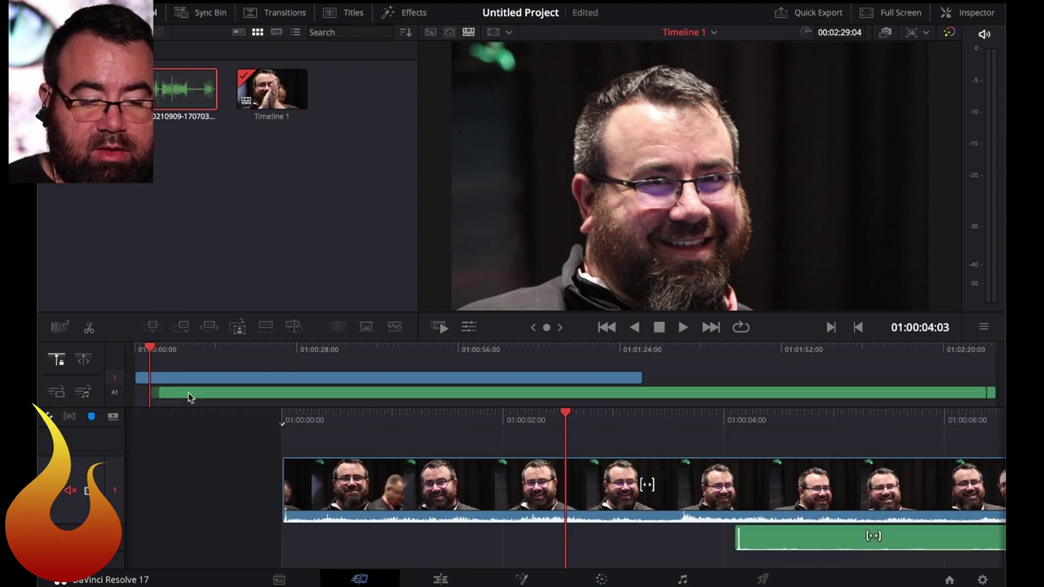
pyautogui.press('Home')
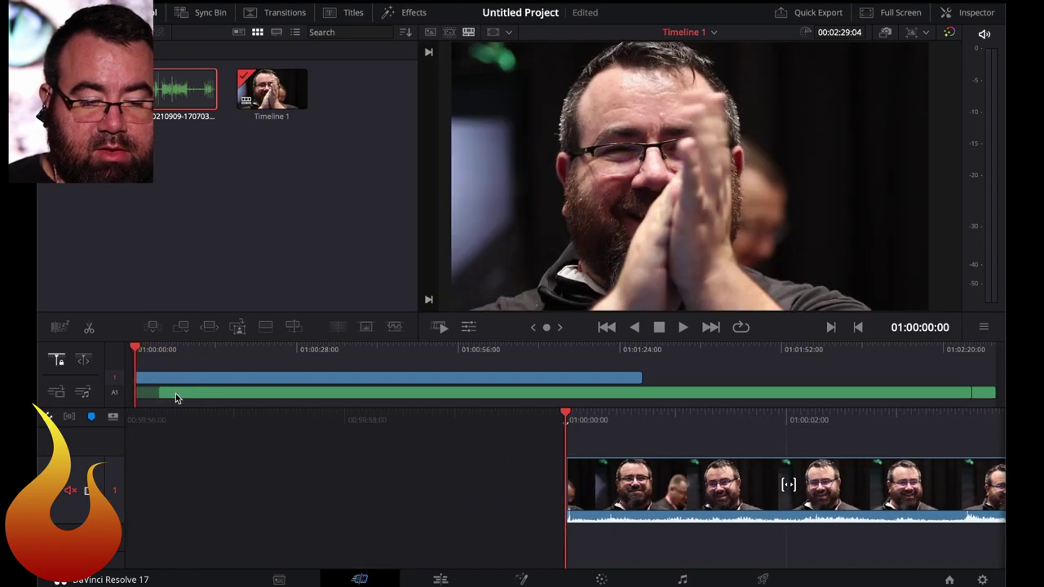
# - Play a section of the timeline to check that the WAV audio is in sync with the video
pyautogui.click(192, 352)
pyautogui.press('space')
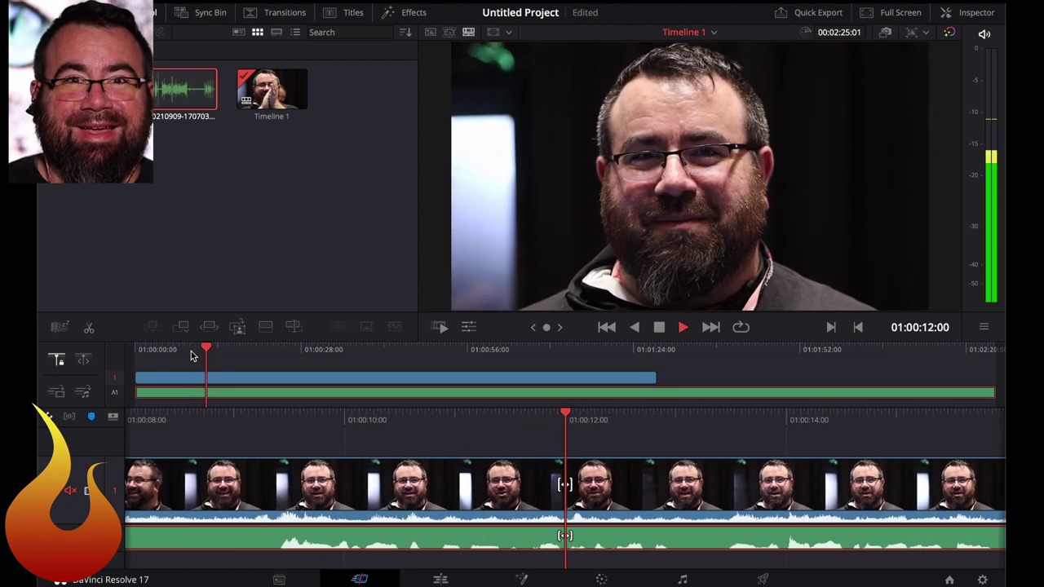
pyautogui.press('space')
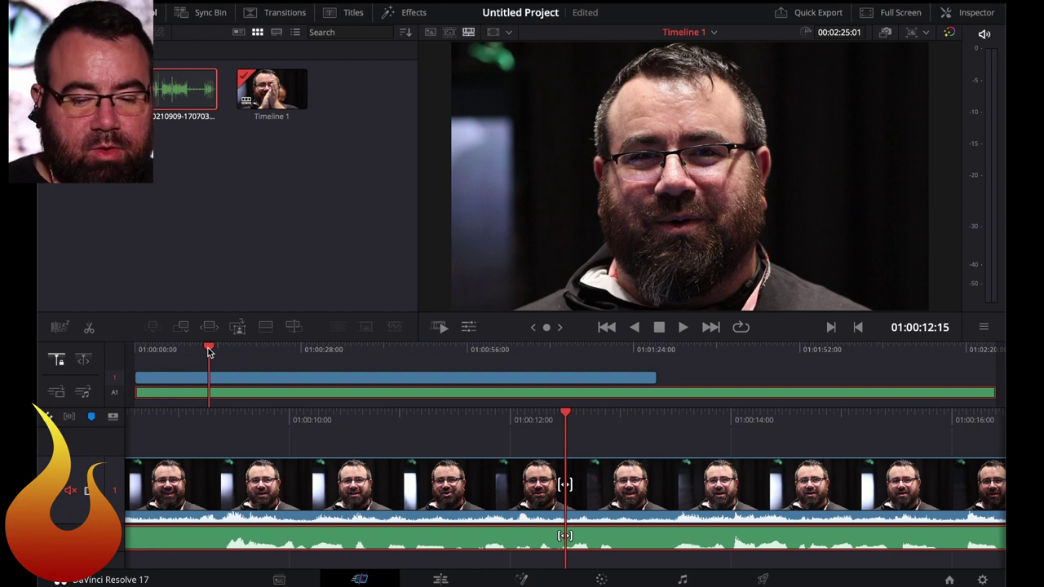
# - Split the video and audio clips at 01:00:08:28, just before the talking starts, and delete everything before the cut
pyautogui.click(156, 351)
pyautogui.click(175, 351)
pyautogui.moveTo(175, 353); pyautogui.dragTo(189, 353)
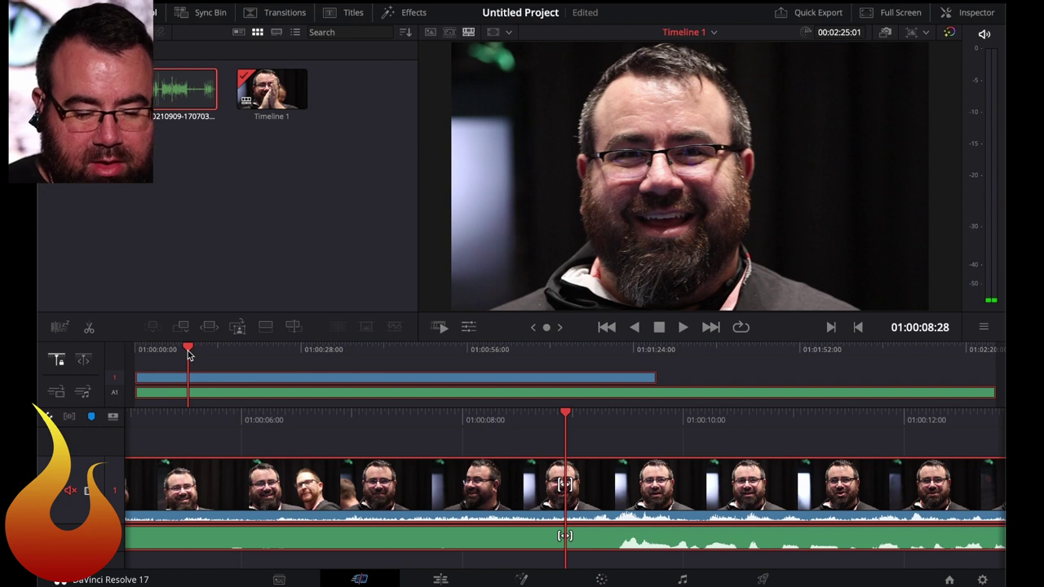
pyautogui.hotkey('ctrl', 'b')
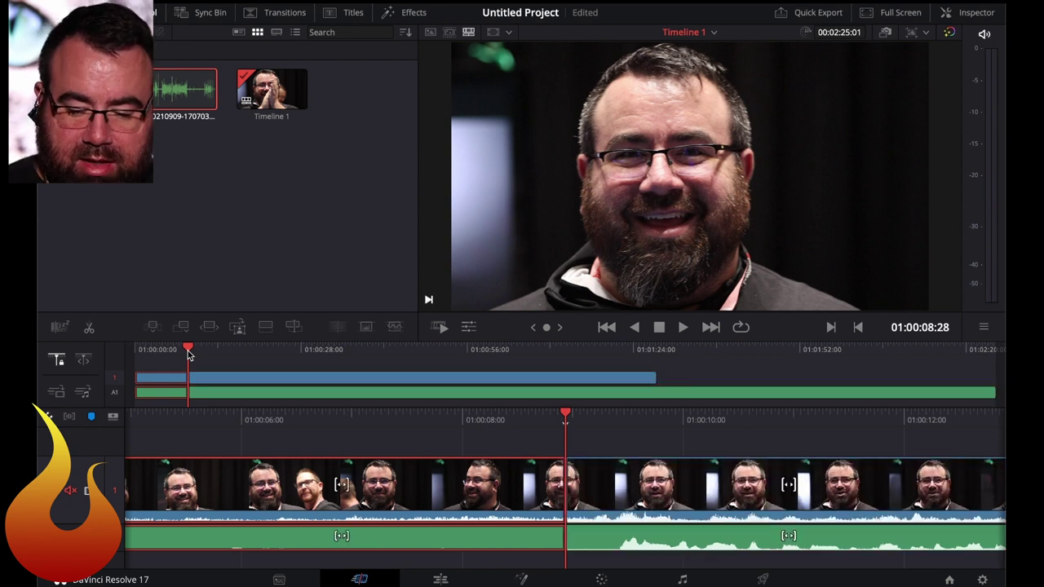
pyautogui.press('Delete')
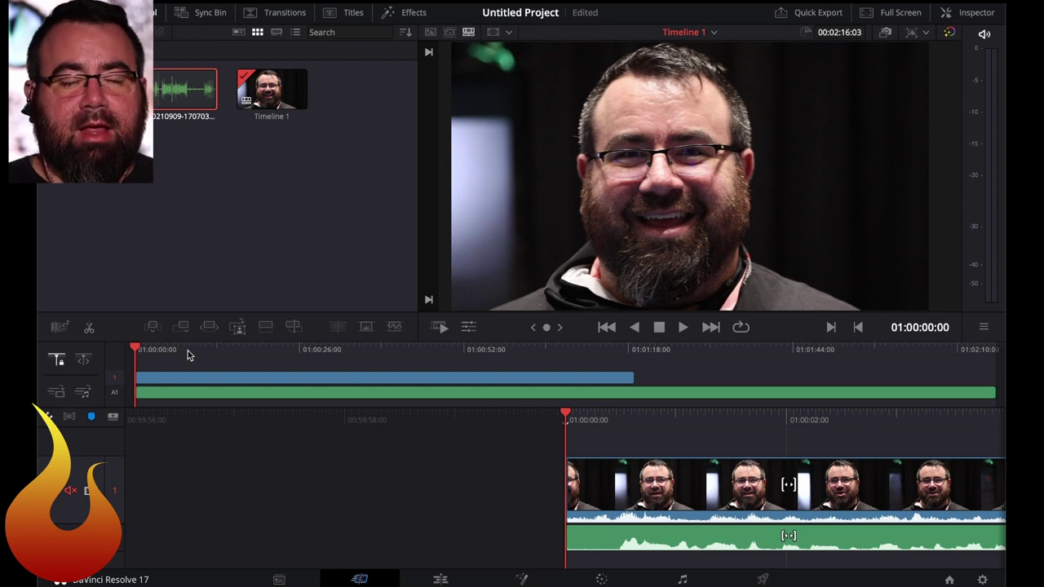
# - Split the video and audio clips at 01:01:03:04, where the talking ends, and delete everything after the cut
pyautogui.moveTo(254, 351); pyautogui.dragTo(535, 369)
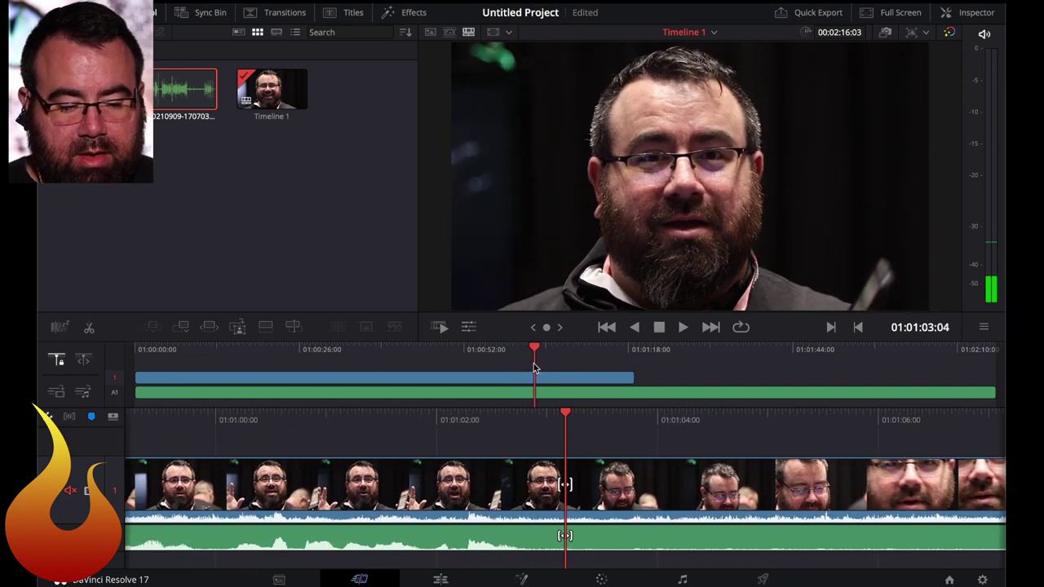
pyautogui.click(534, 368)
pyautogui.hotkey('ctrl', 'b')
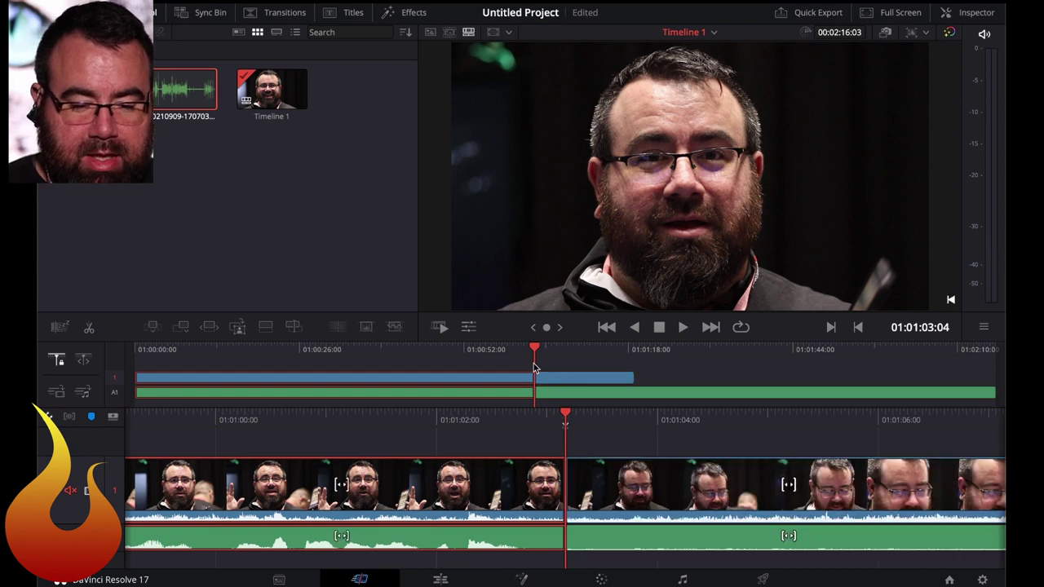
pyautogui.moveTo(579, 365); pyautogui.dragTo(594, 394)
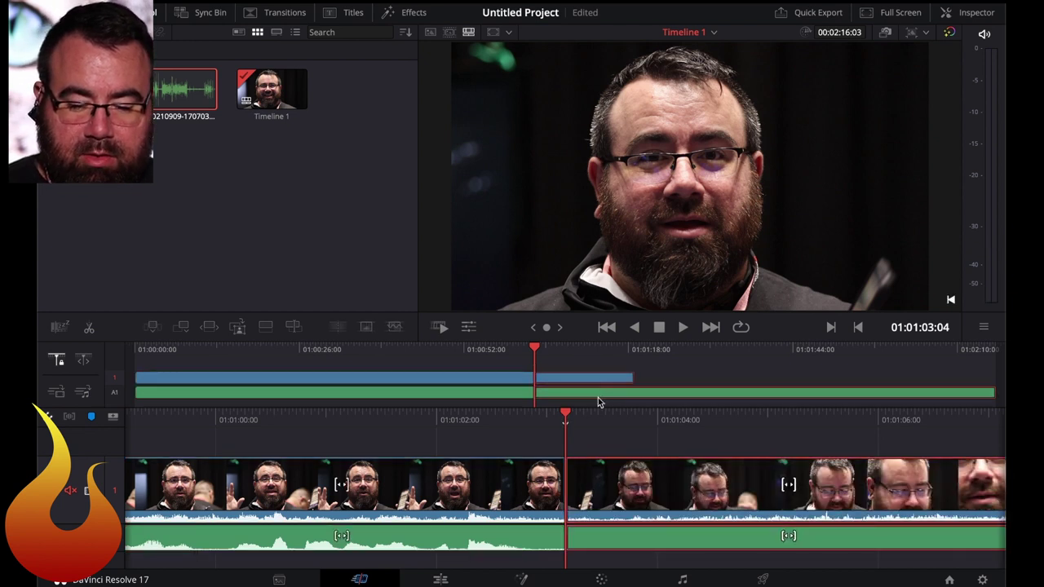
pyautogui.press('Delete')
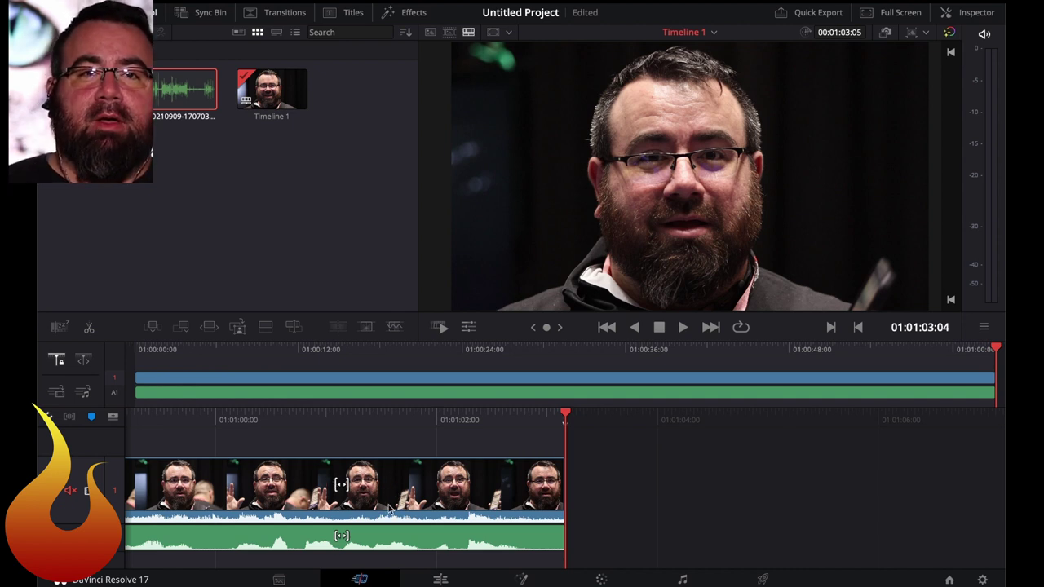
# - Switch to the Fairlight page for audio work and turn on loop playback
pyautogui.click(684, 579)
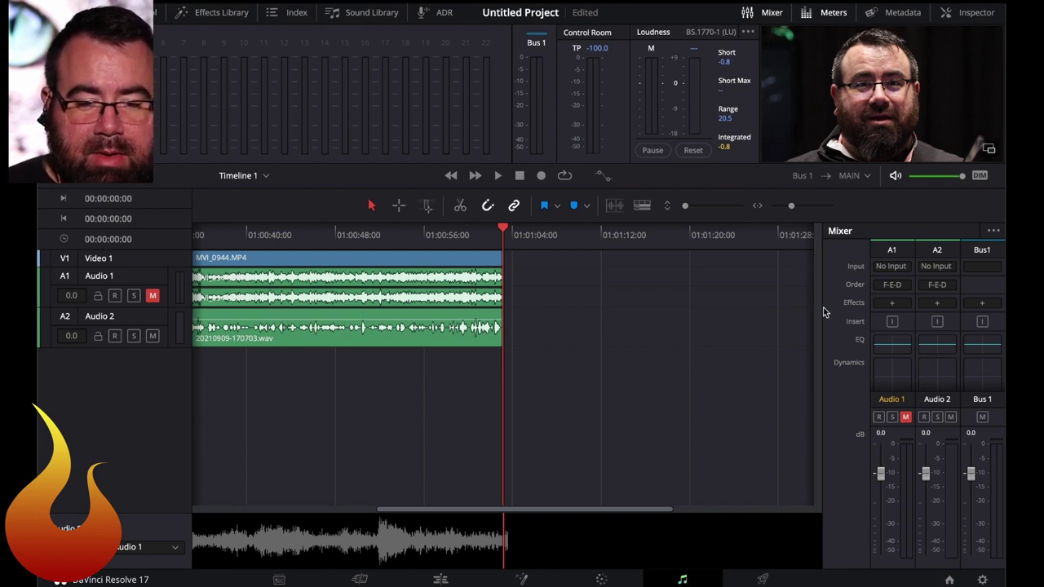
pyautogui.click(565, 177)
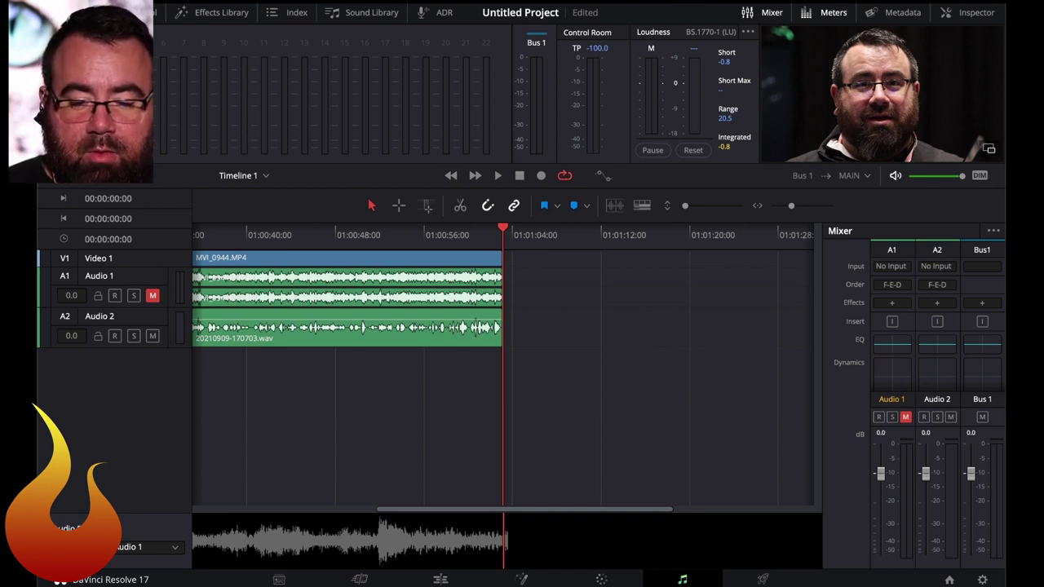
# - Rename the first audio track as CAMERA and the second audio track as LAV
pyautogui.doubleClick(891, 400)
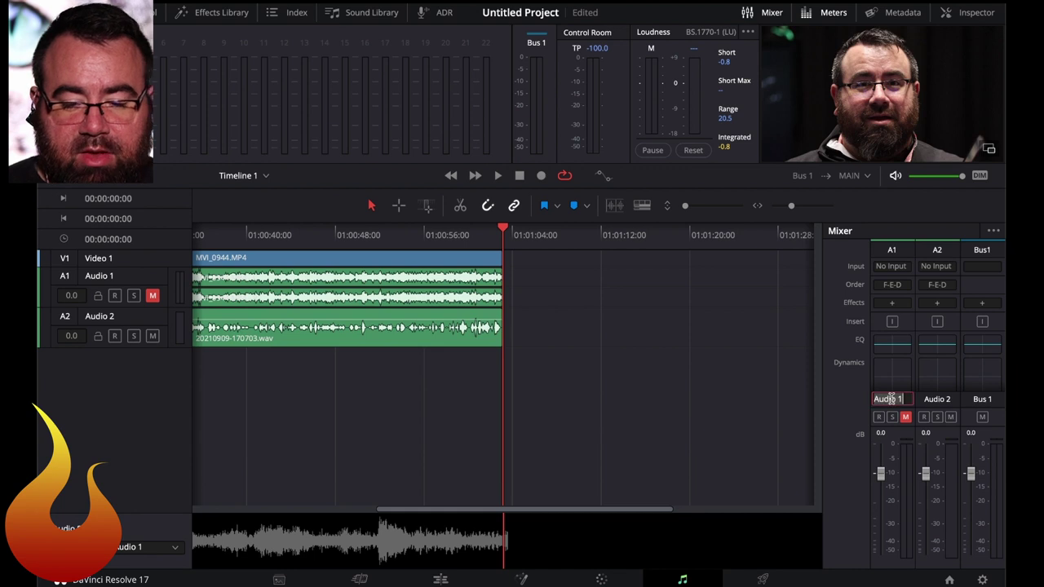
pyautogui.write('CAMERA')
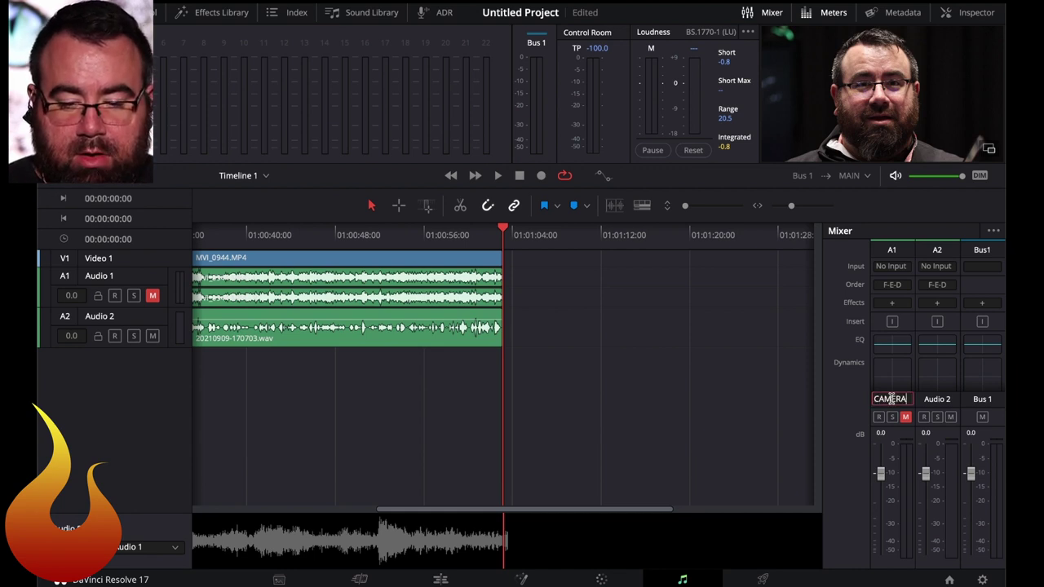
pyautogui.doubleClick(929, 400)
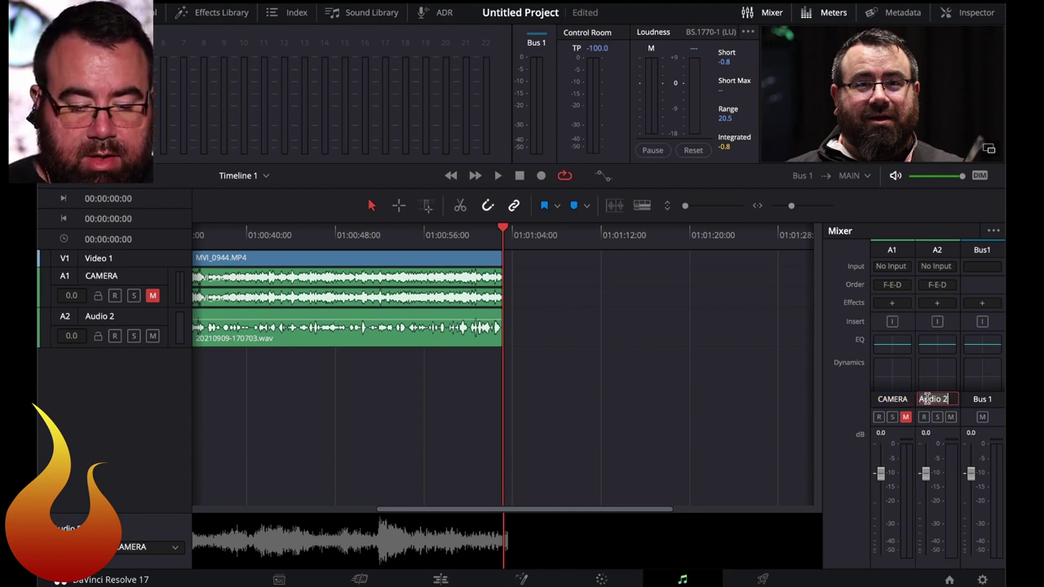
pyautogui.write('LAV')
pyautogui.press('Return')
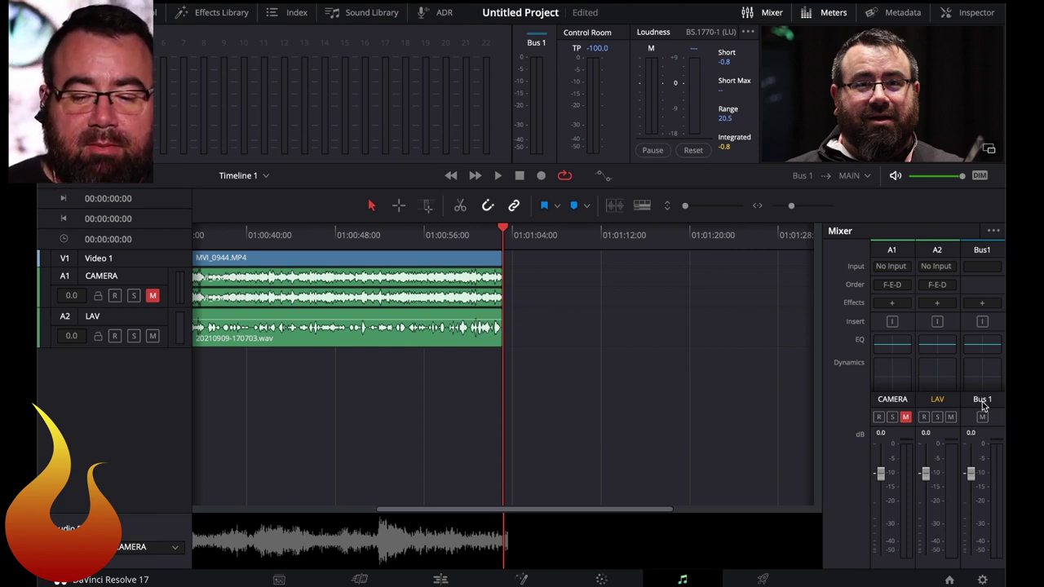
# - Add a Fairlight FX Limiter to Bus 1 and set its threshold to -1 dB
pyautogui.click(982, 304)
pyautogui.moveTo(940, 346)
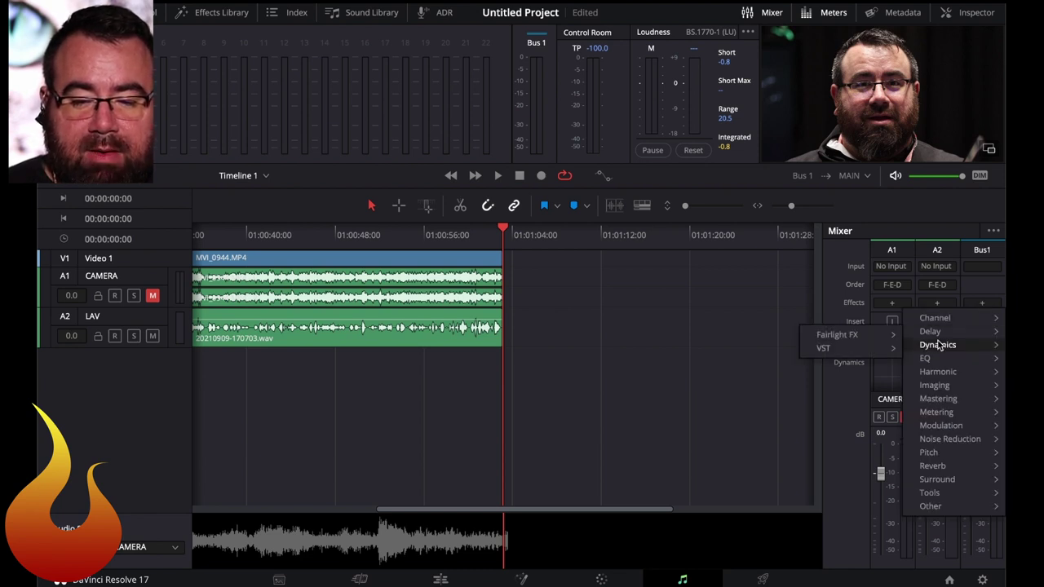
pyautogui.moveTo(878, 352)
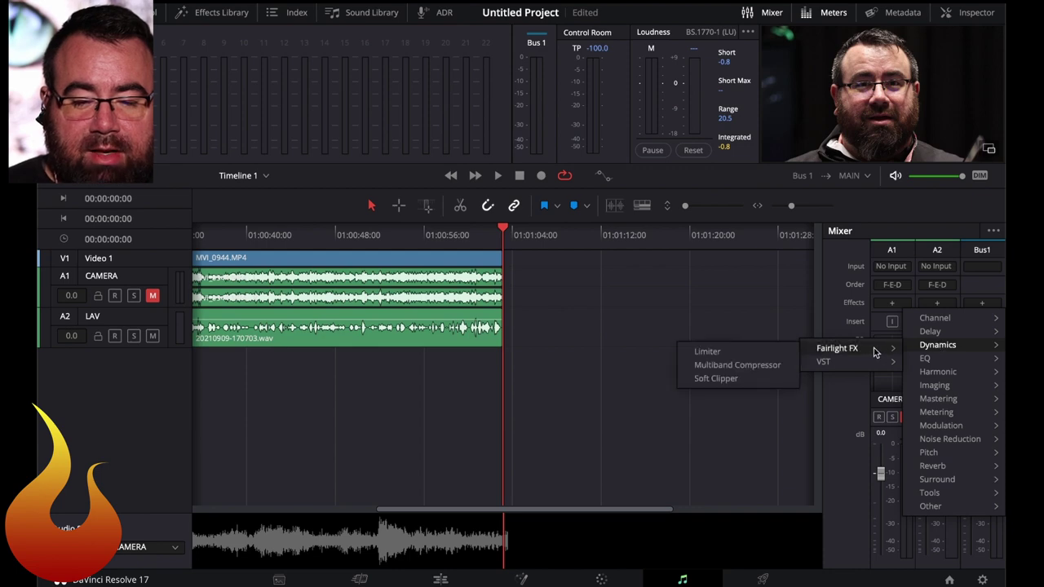
pyautogui.click(763, 354)
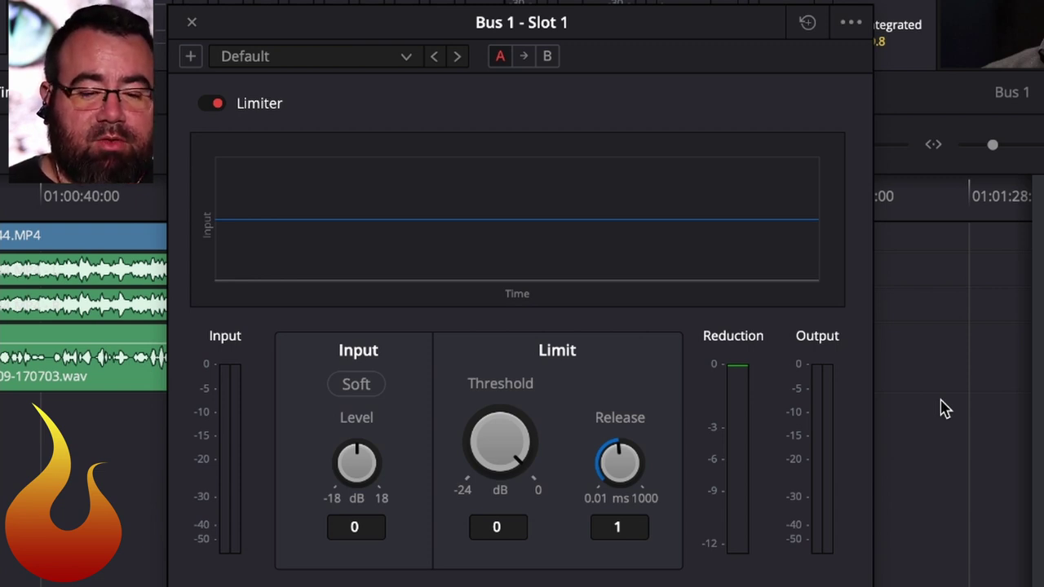
pyautogui.moveTo(509, 444); pyautogui.dragTo(499, 445)
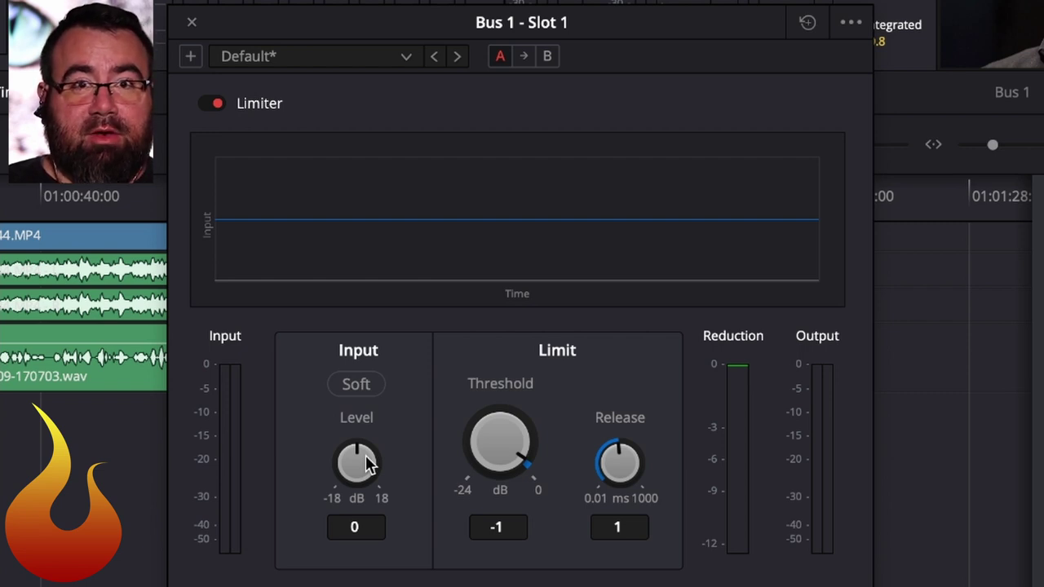
# - Raise the limiter's input level to 9.5 dB during playback, and compare the sound with the limiter switched off and on
pyautogui.press('space')
pyautogui.moveTo(365, 464); pyautogui.dragTo(460, 487)
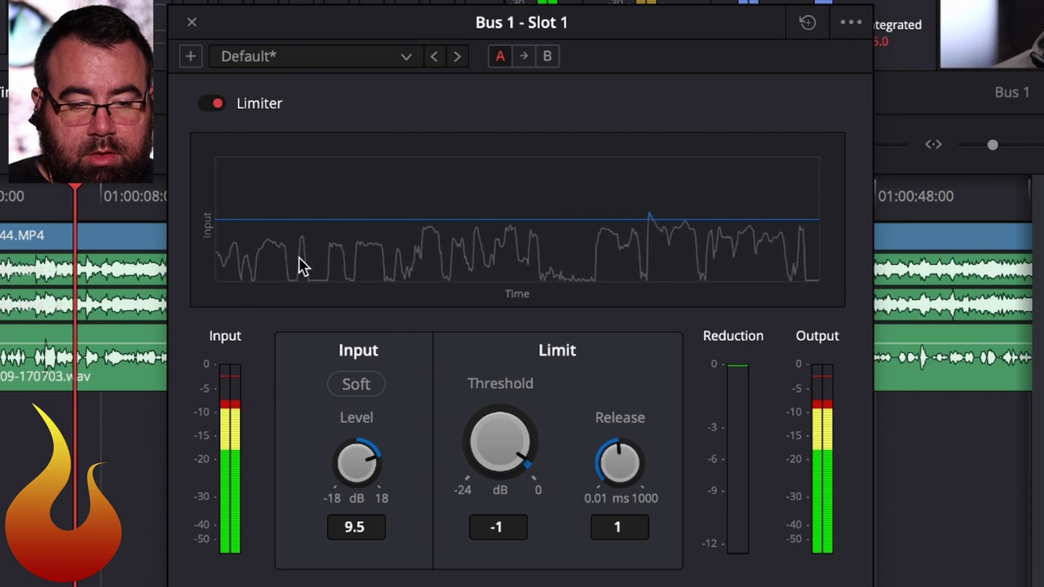
pyautogui.click(213, 105)
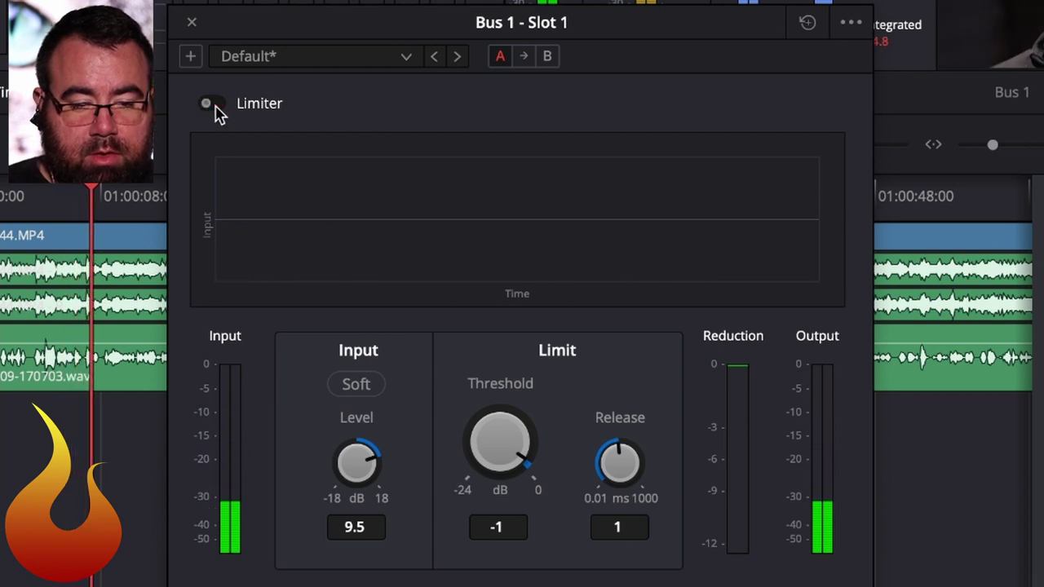
pyautogui.click(215, 104)
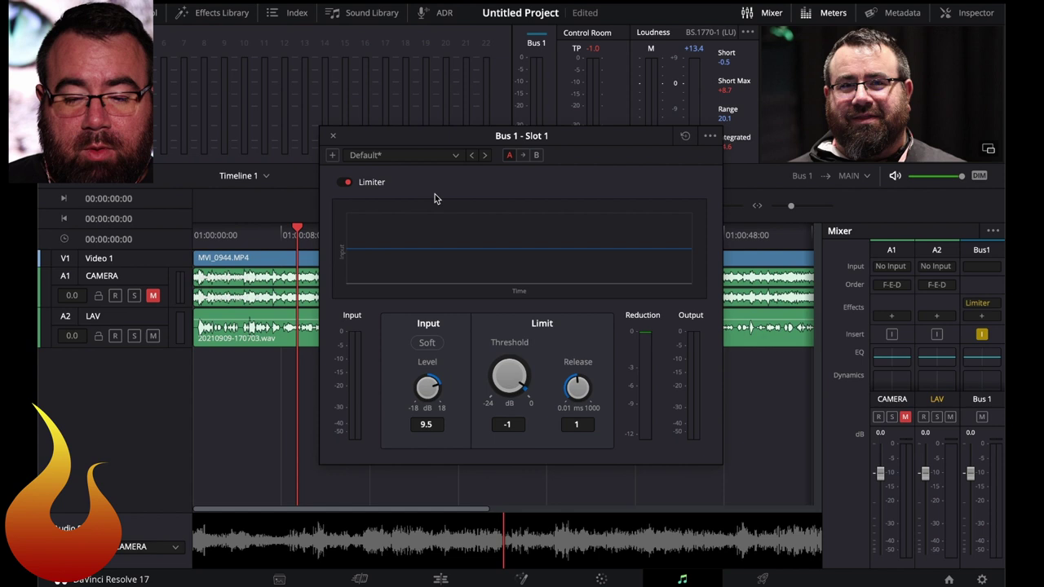
# - Open the LAV track's equalizer and enable the band 1 high-pass filter with its frequency at 121 Hz
pyautogui.doubleClick(939, 362)
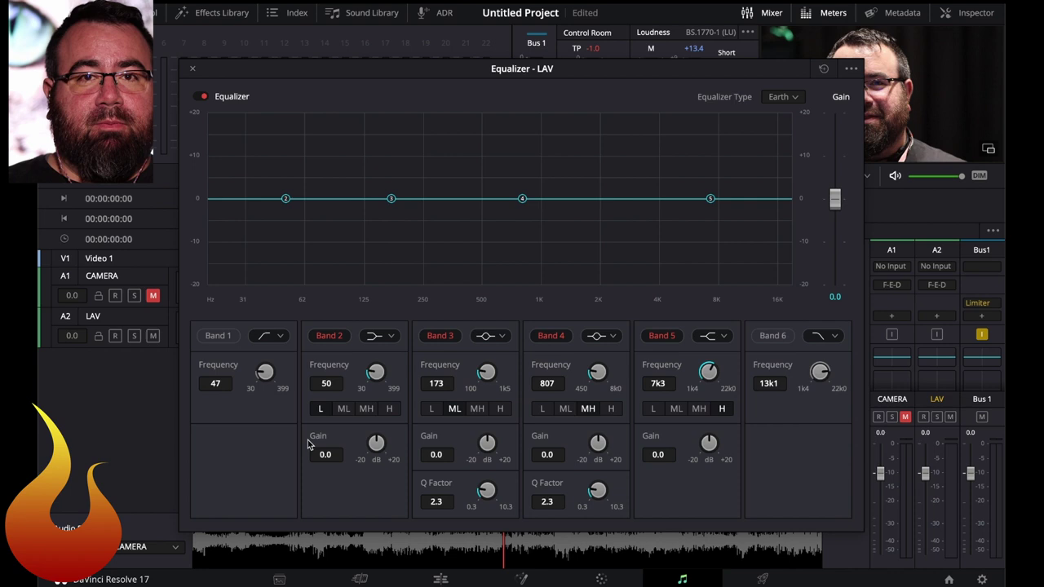
pyautogui.click(218, 336)
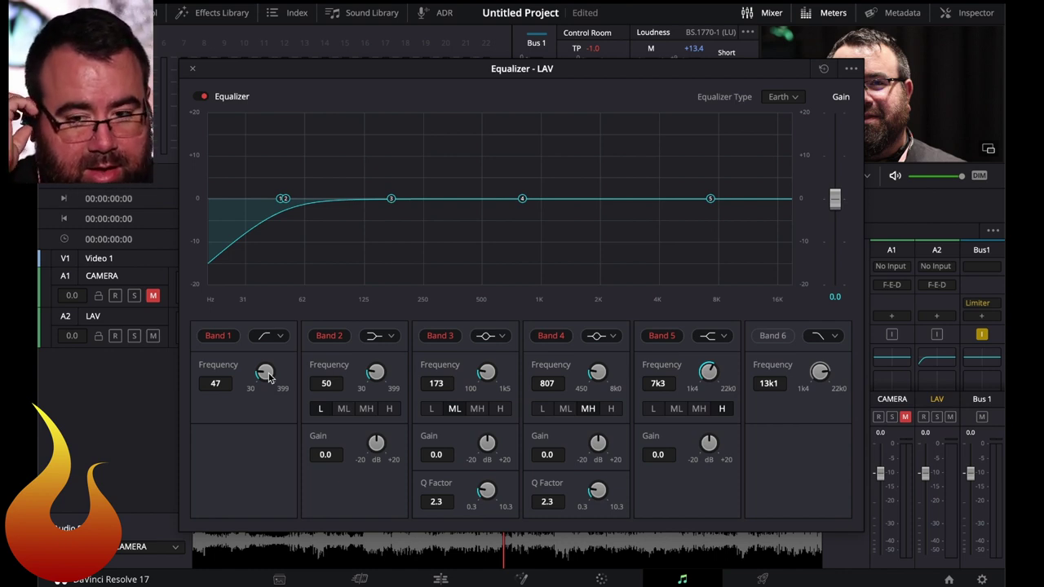
pyautogui.moveTo(269, 376); pyautogui.dragTo(353, 391)
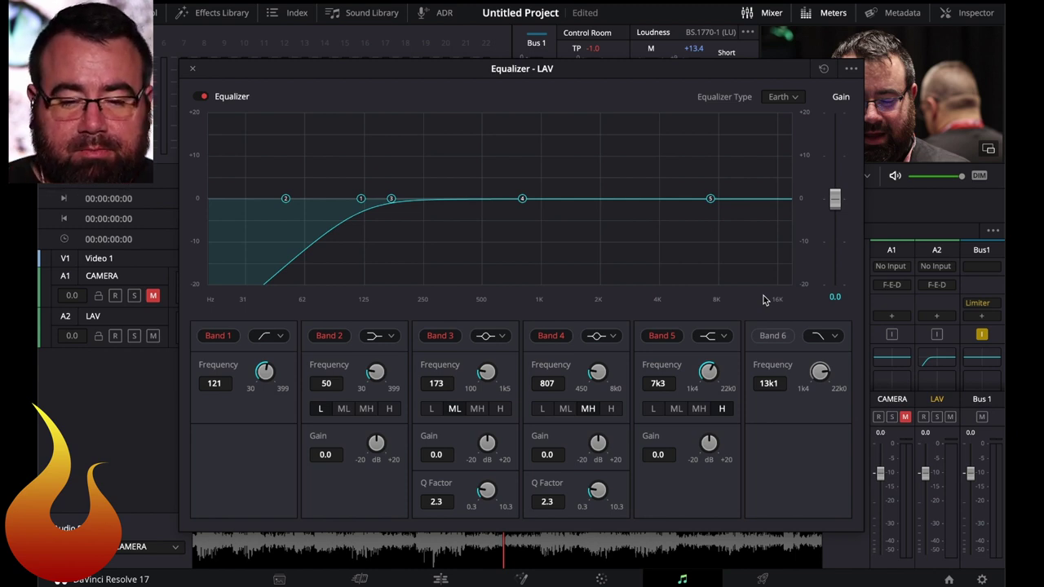
# - Boost the band 5 high shelf by 5.7 dB at 2k6 and enable the band 6 low-pass filter at 11k9
pyautogui.moveTo(710, 198); pyautogui.dragTo(622, 176)
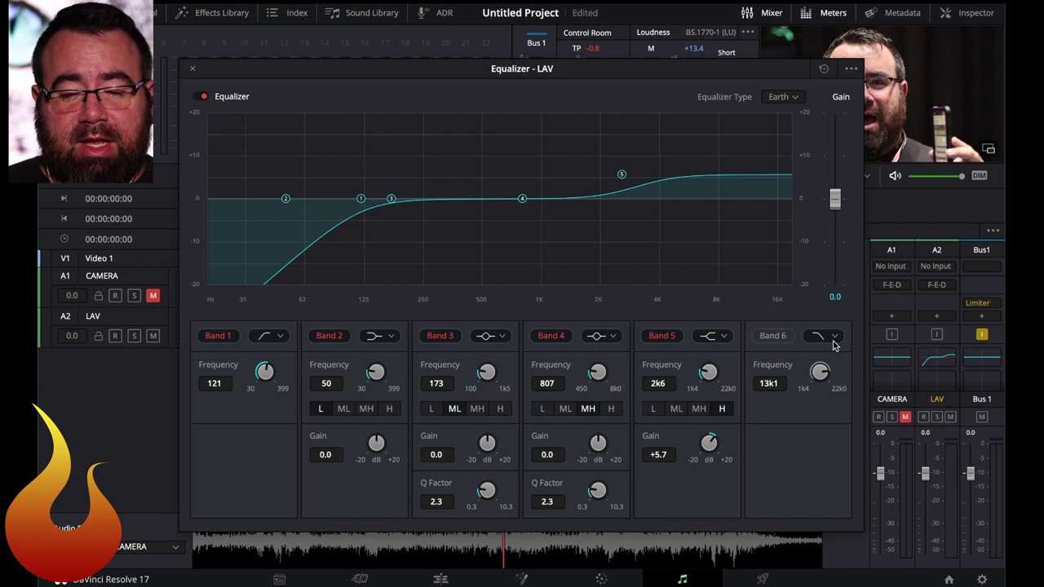
pyautogui.click(785, 337)
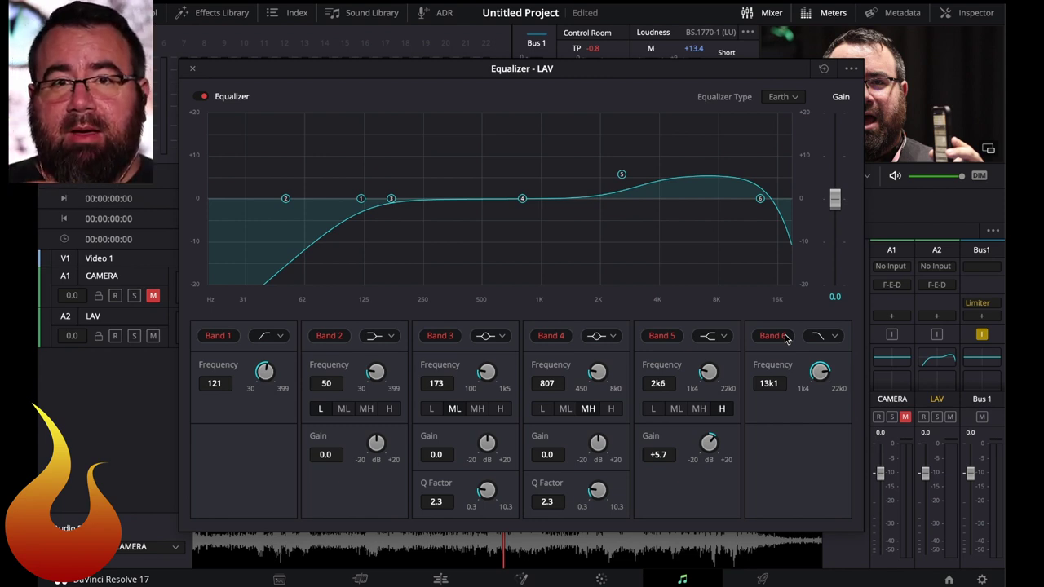
pyautogui.press('space')
pyautogui.moveTo(822, 375)
pyautogui.mouseDown()
pyautogui.moveTo(717, 387)
pyautogui.moveTo(769, 372)
pyautogui.moveTo(842, 374)
pyautogui.moveTo(834, 377)
pyautogui.mouseUp()
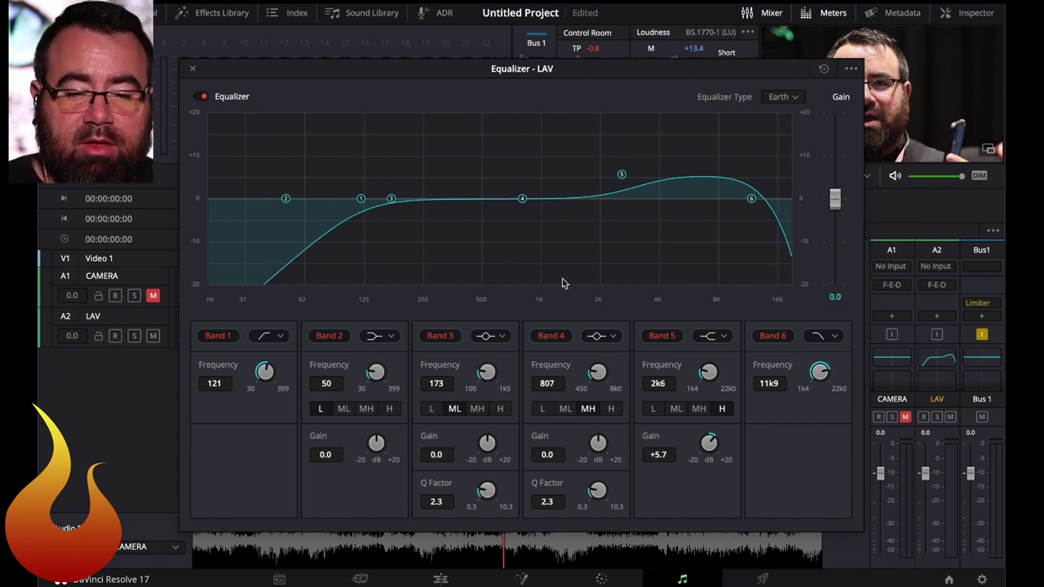
# - Set band 4 to -4.3 dB at 993 Hz, and make band 2 a bell filter with +4.3 dB at 194 Hz
pyautogui.moveTo(523, 201); pyautogui.dragTo(541, 219)
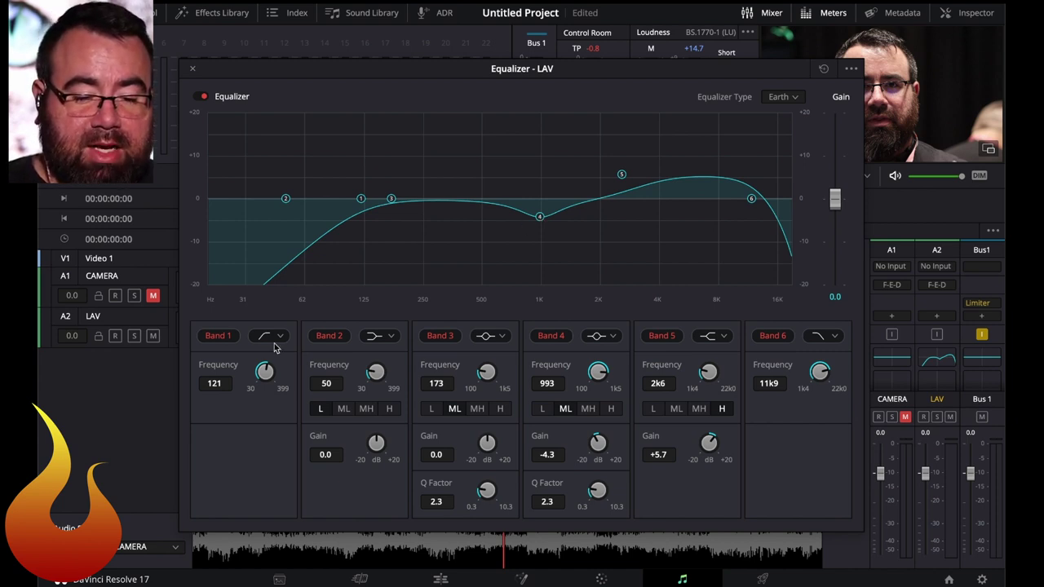
pyautogui.click(393, 341)
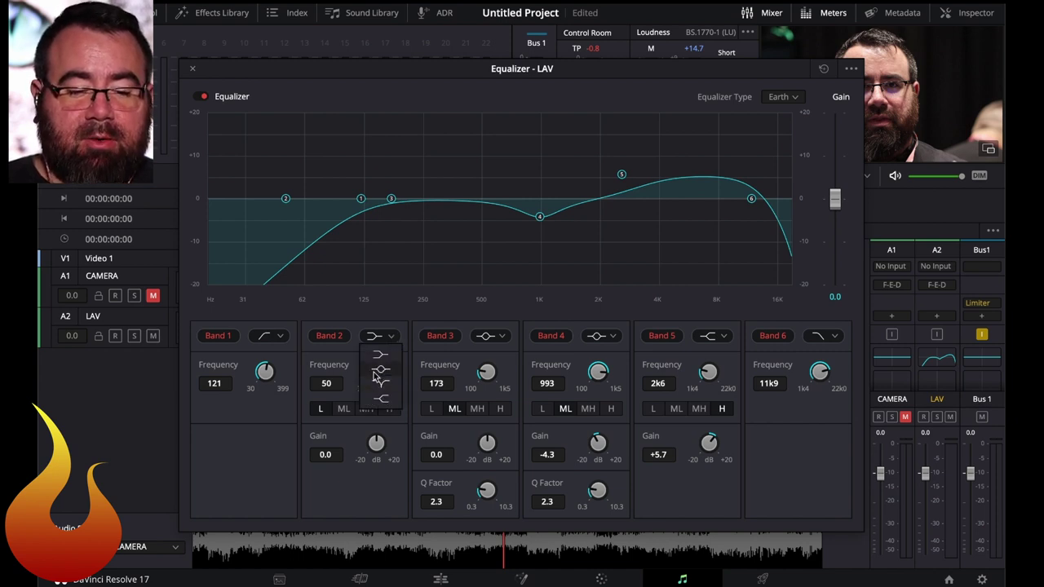
pyautogui.click(323, 353)
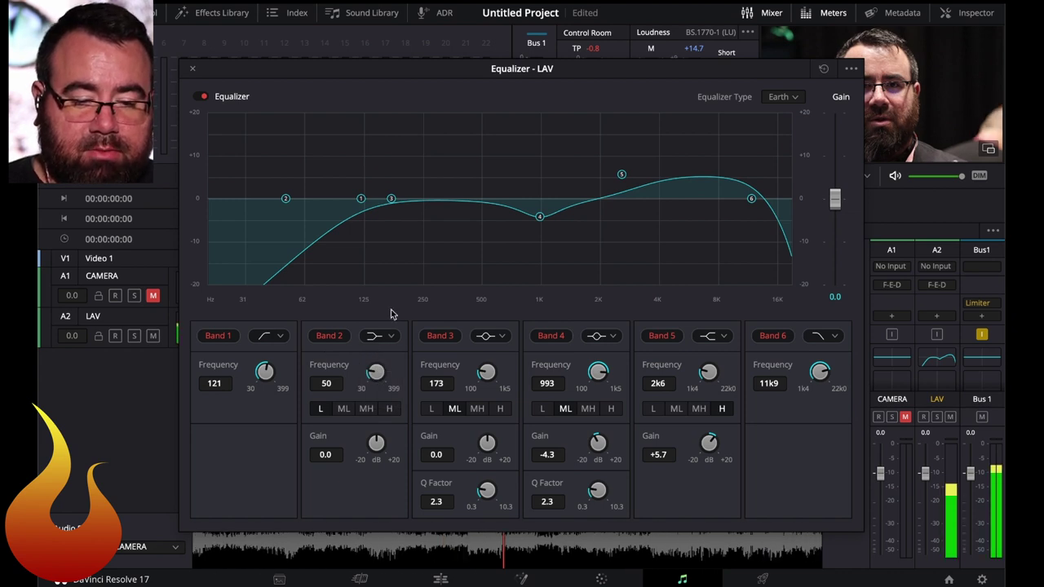
pyautogui.moveTo(289, 198); pyautogui.dragTo(402, 169)
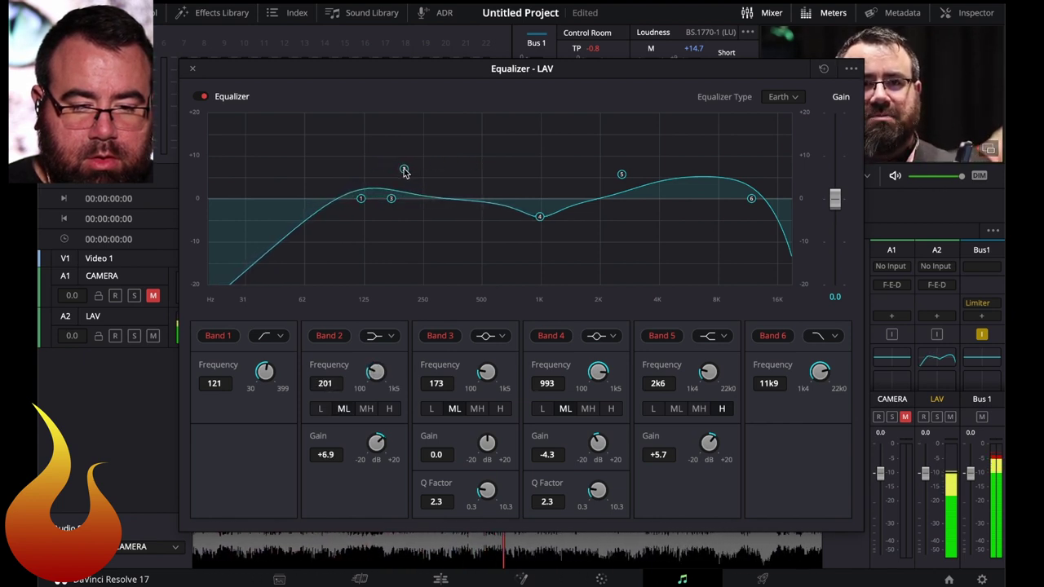
pyautogui.click(381, 335)
pyautogui.click(385, 373)
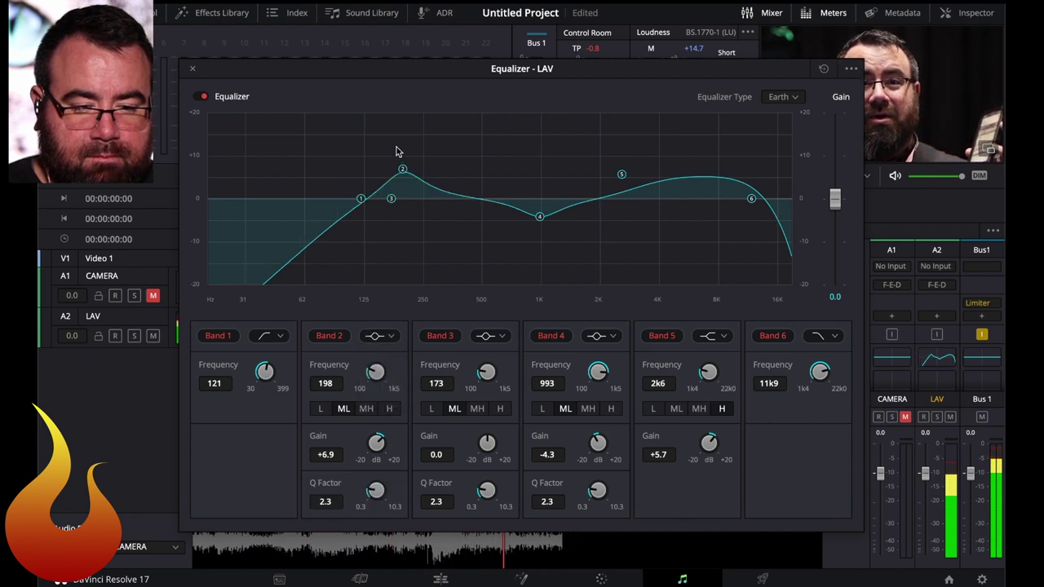
pyautogui.moveTo(403, 173); pyautogui.dragTo(402, 183)
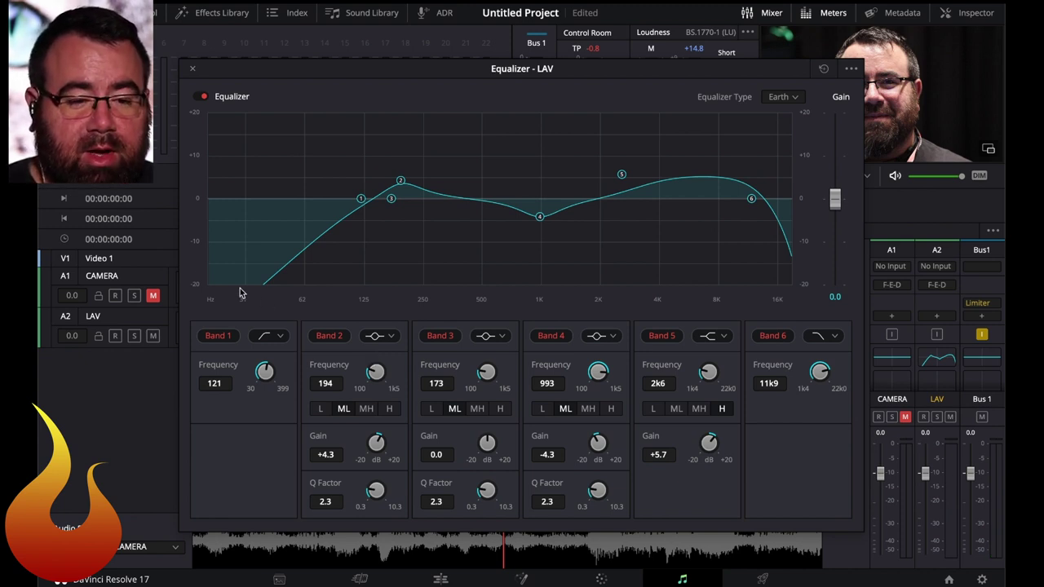
# - Compare the LAV sound with the equalizer off and on during playback, and close the equalizer and limiter windows
pyautogui.click(204, 96)
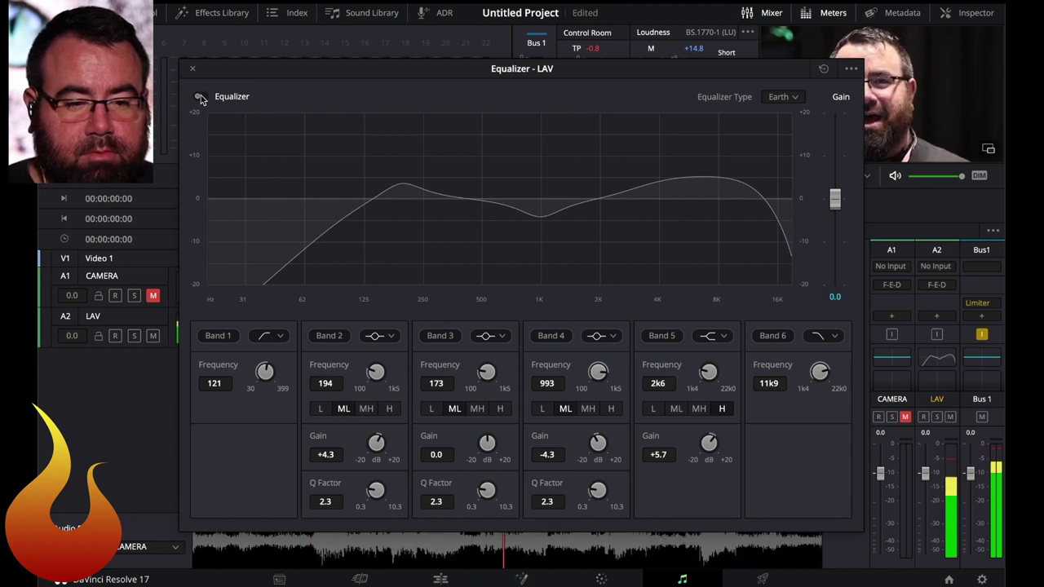
pyautogui.click(203, 98)
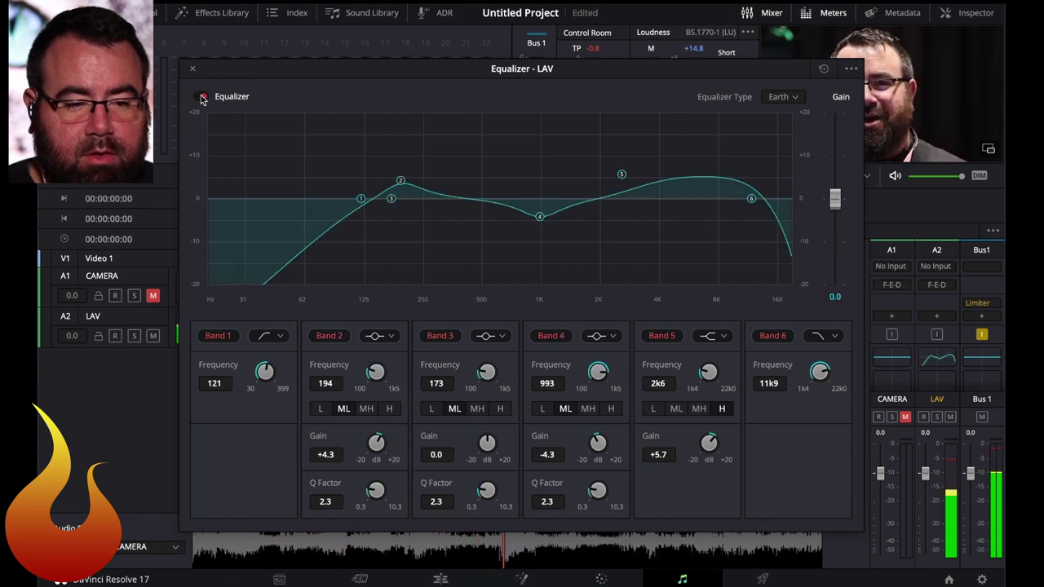
pyautogui.click(202, 97)
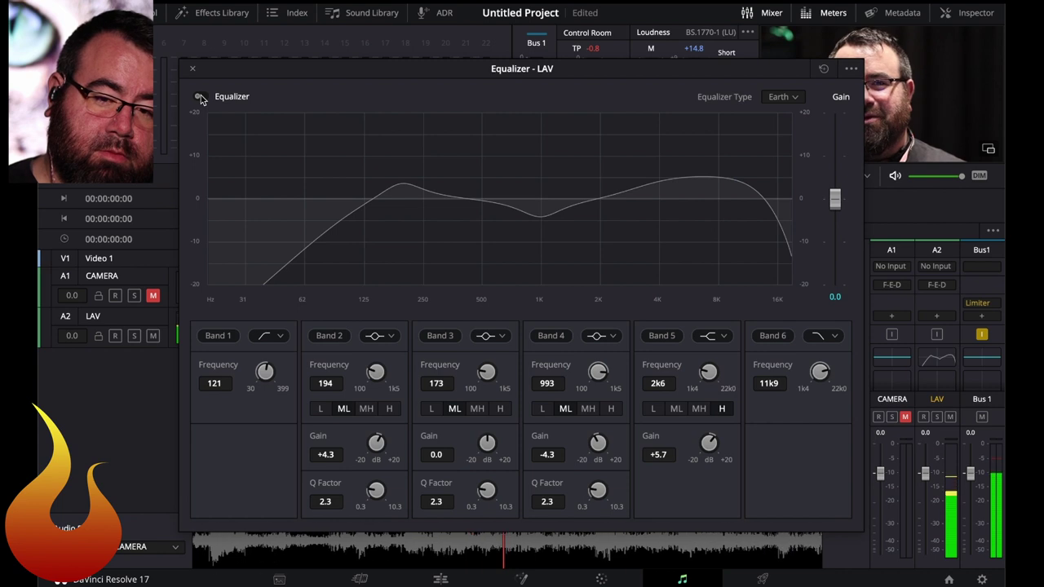
pyautogui.click(202, 97)
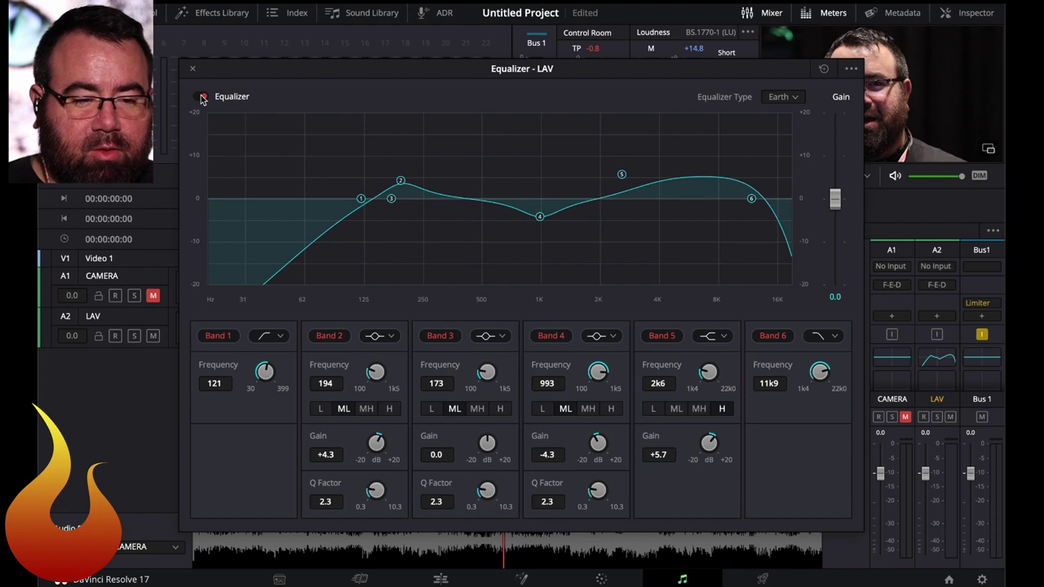
pyautogui.click(192, 70)
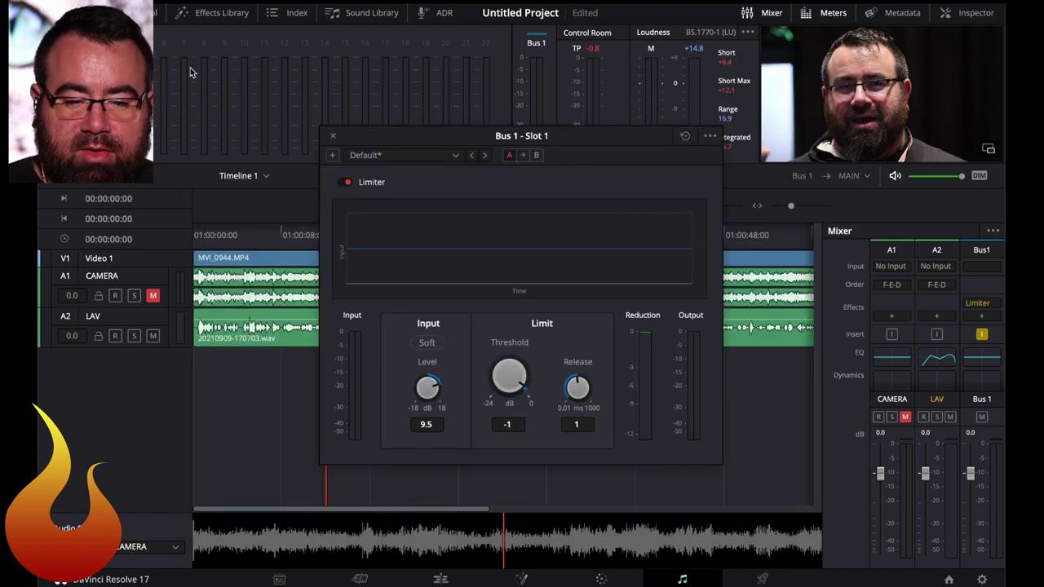
pyautogui.click(333, 136)
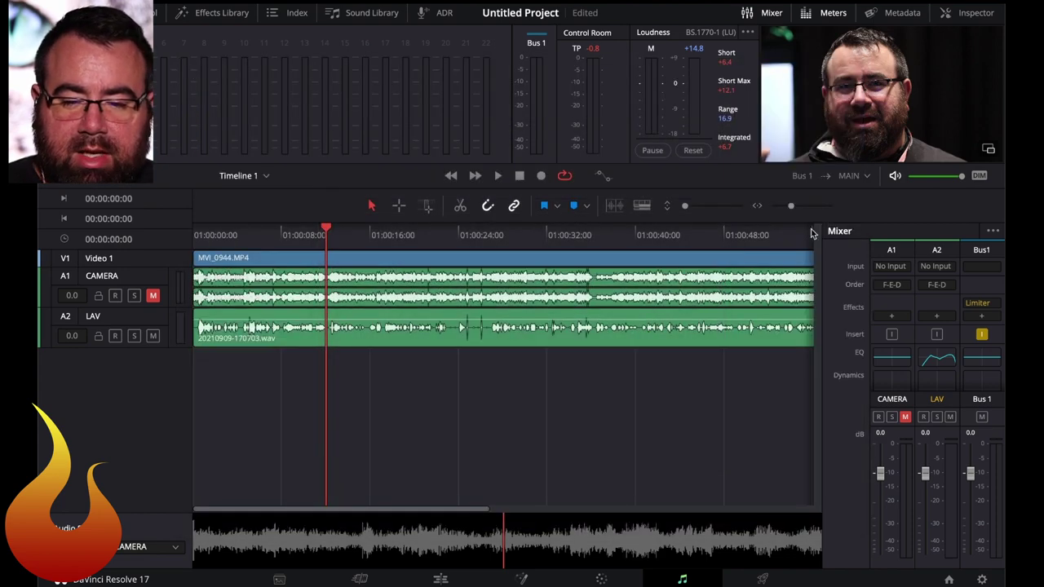
# - Open the LAV track's dynamics, turn on the compressor and set its attack to 10 ms
pyautogui.doubleClick(932, 383)
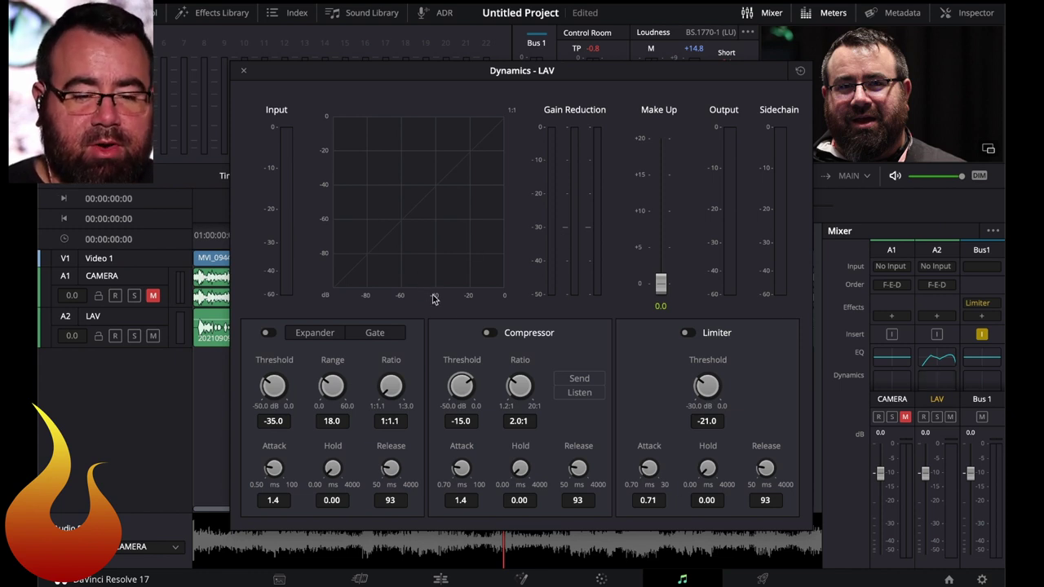
pyautogui.click(489, 333)
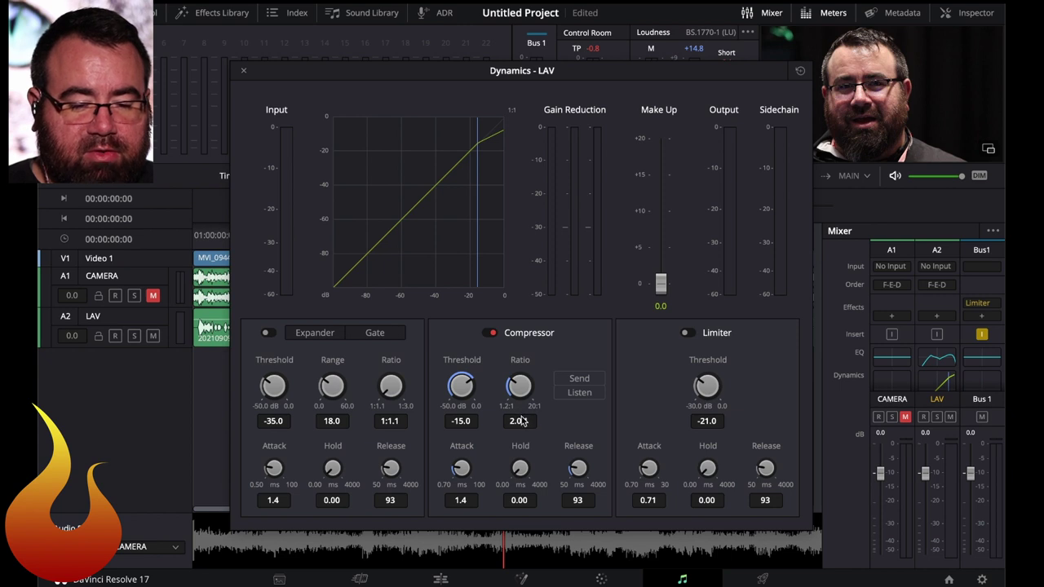
pyautogui.moveTo(461, 471); pyautogui.dragTo(484, 467)
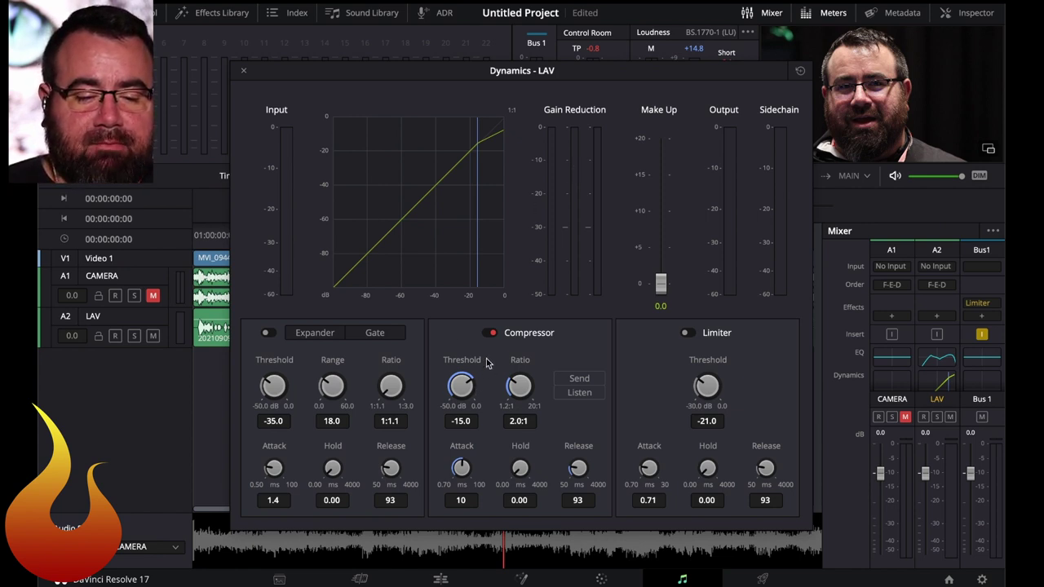
# - Lower the LAV compressor's threshold to -26.8 dB, set the make-up gain to 3.0 dB, and play the result
pyautogui.press('space')
pyautogui.moveTo(461, 386); pyautogui.dragTo(385, 389)
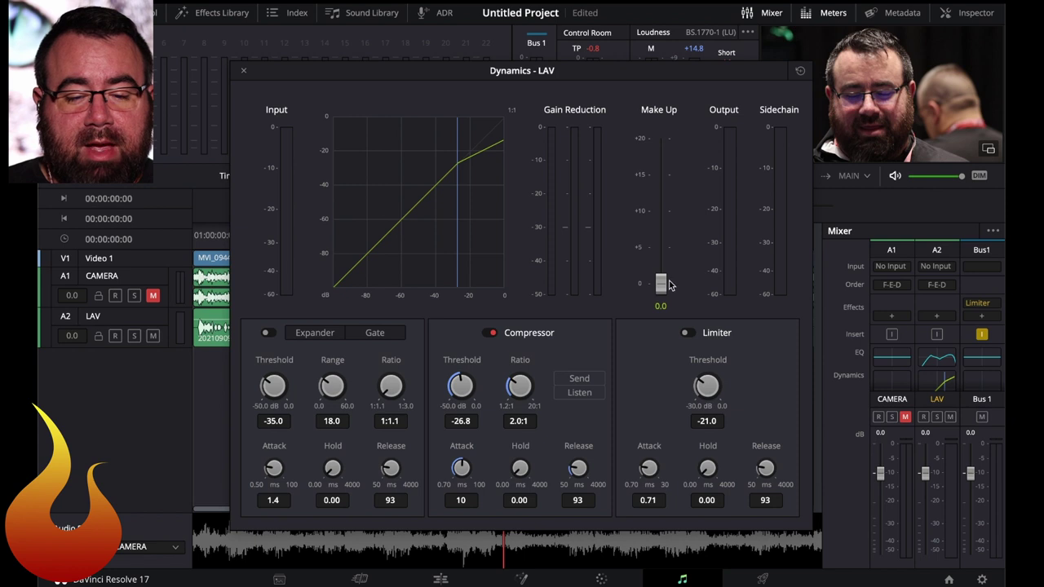
pyautogui.moveTo(661, 283); pyautogui.dragTo(661, 262)
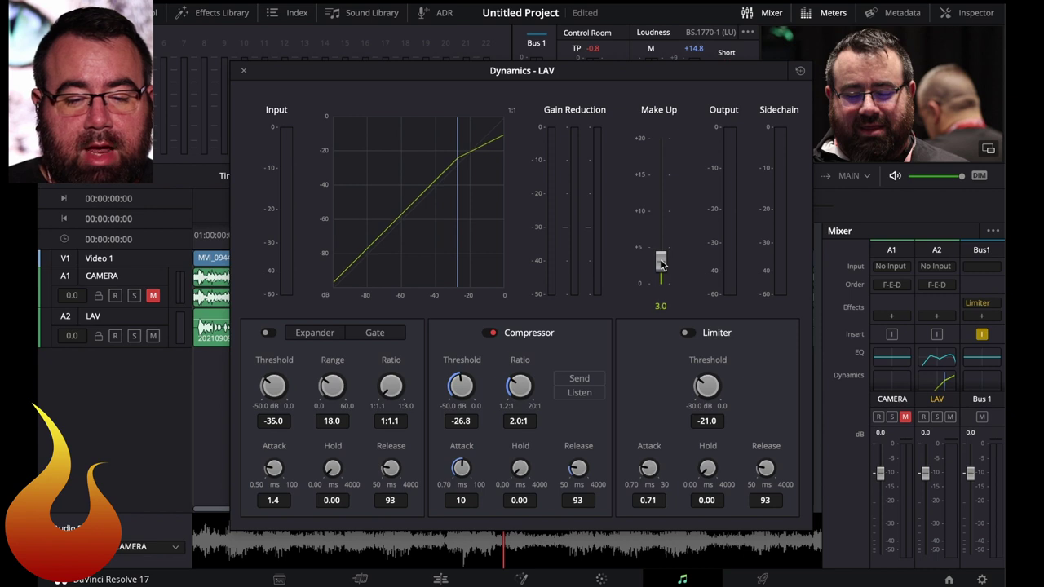
pyautogui.press('space')
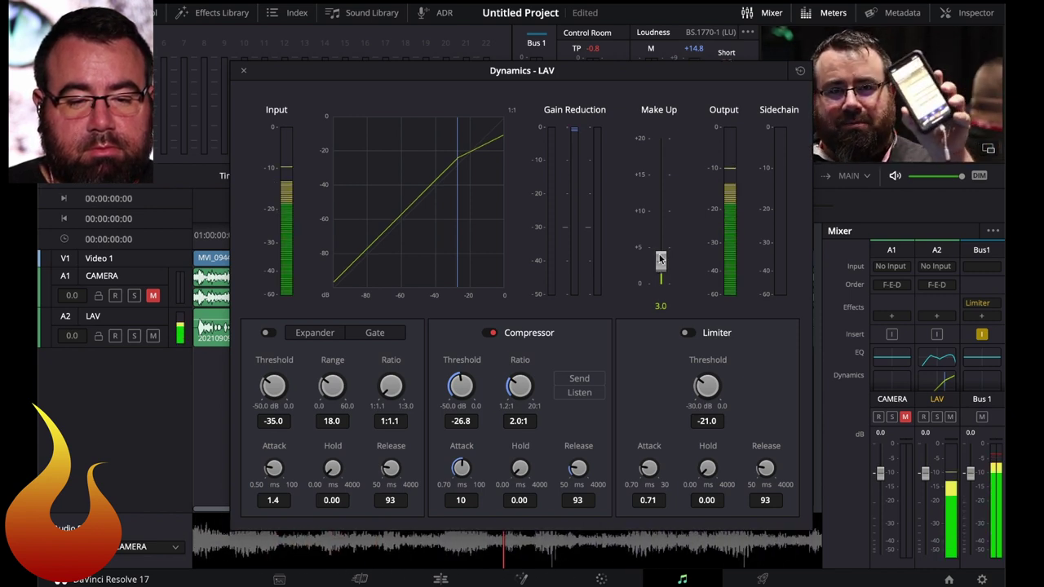
# - Turn on the LAV track's gate with a range of 60.0, a release of 1456 ms and a threshold of -23.4 dB
pyautogui.press('space')
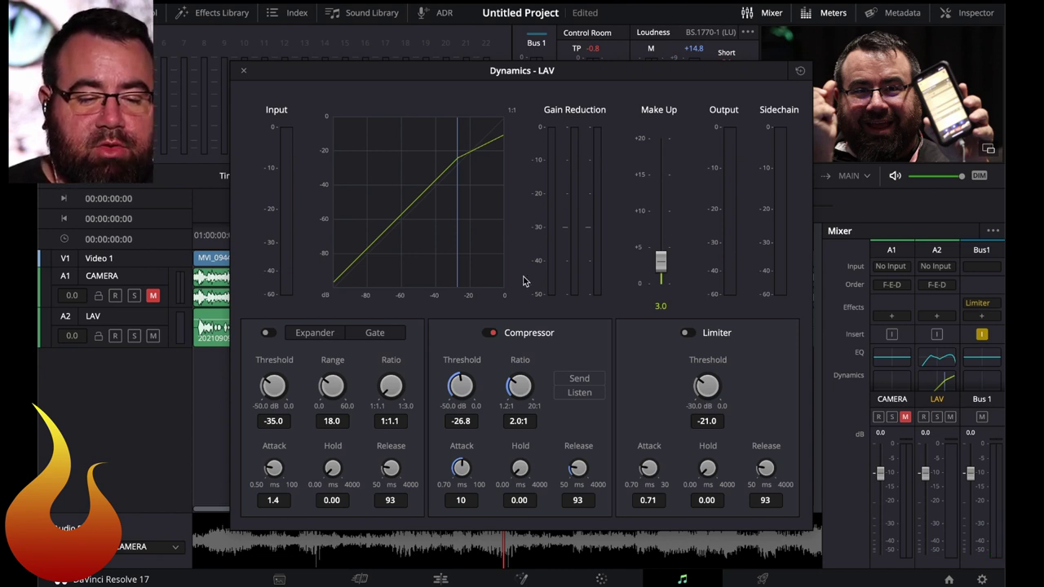
pyautogui.click(375, 335)
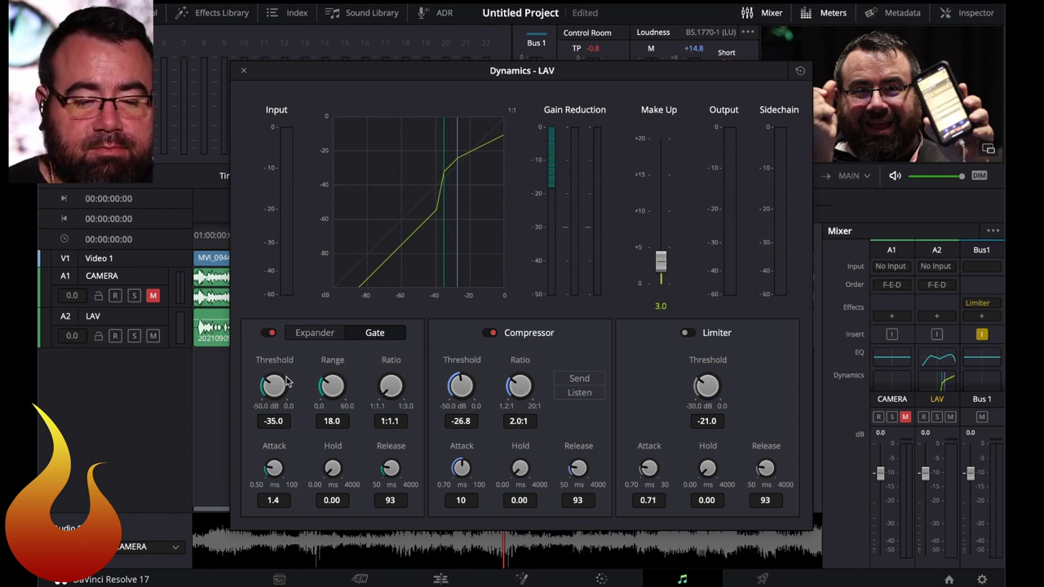
pyautogui.moveTo(330, 389); pyautogui.dragTo(352, 391)
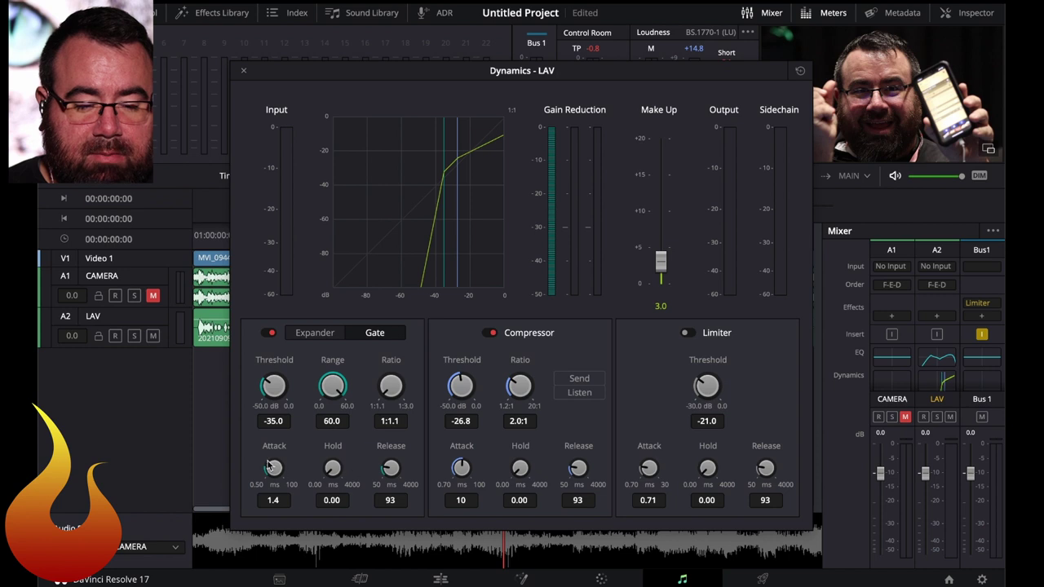
pyautogui.moveTo(390, 471); pyautogui.dragTo(439, 479)
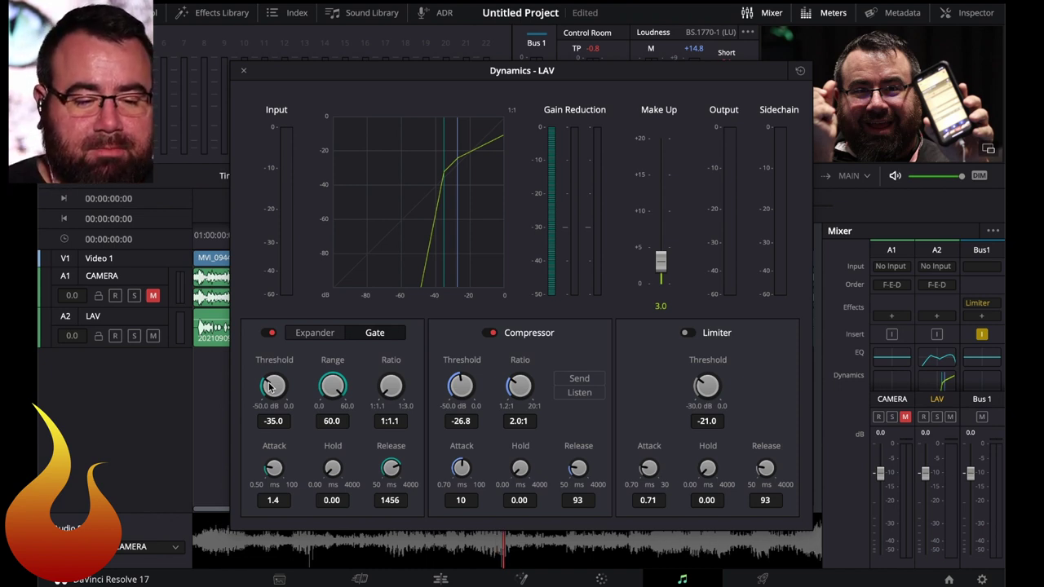
pyautogui.moveTo(271, 387); pyautogui.dragTo(322, 406)
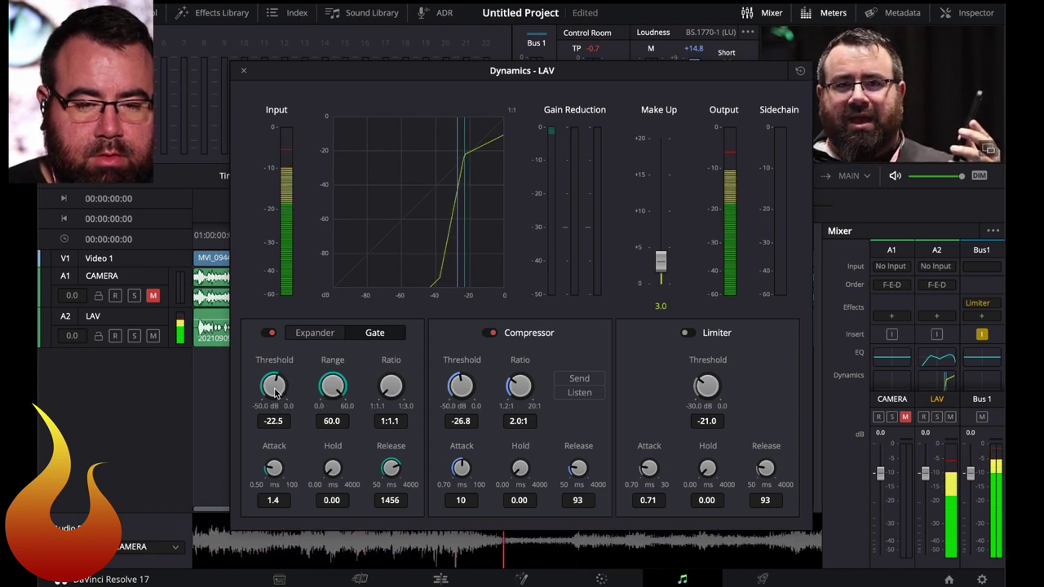
pyautogui.moveTo(276, 393); pyautogui.dragTo(272, 394)
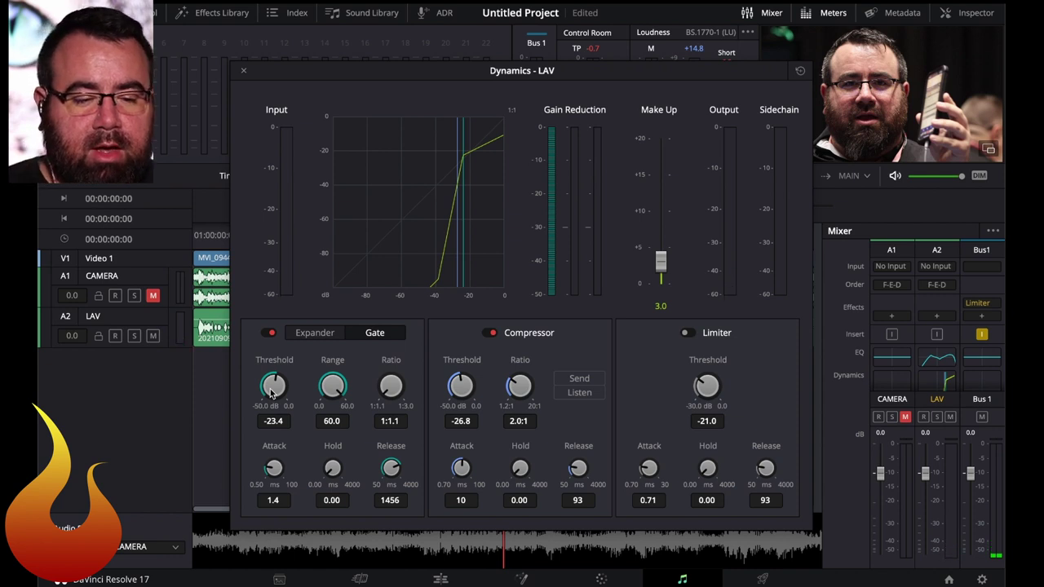
# - Change the LAV gate to an expander with a 1:2.0 ratio, play the result and close the dynamics window
pyautogui.click(311, 341)
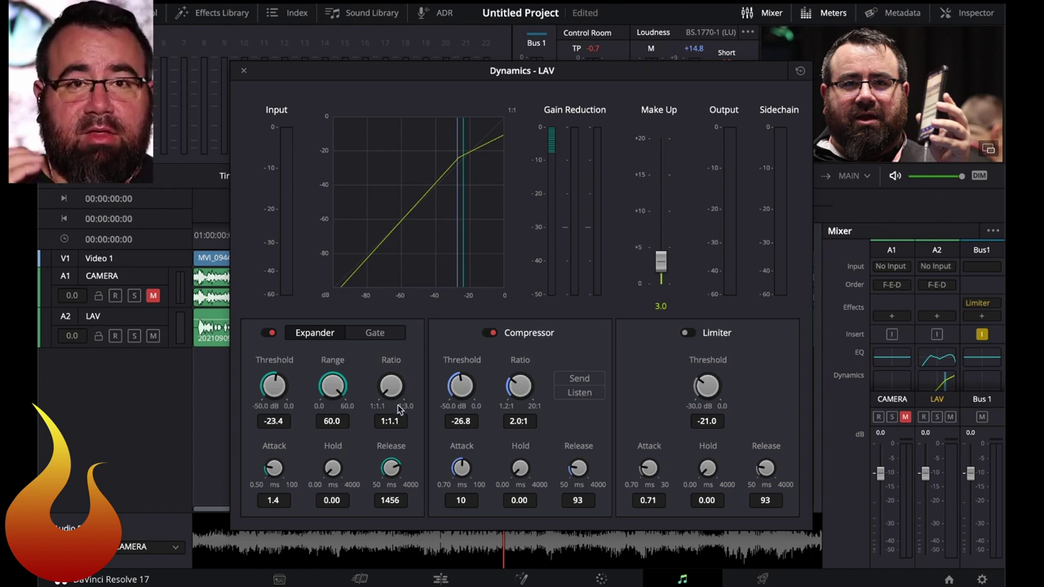
pyautogui.moveTo(387, 390); pyautogui.dragTo(420, 390)
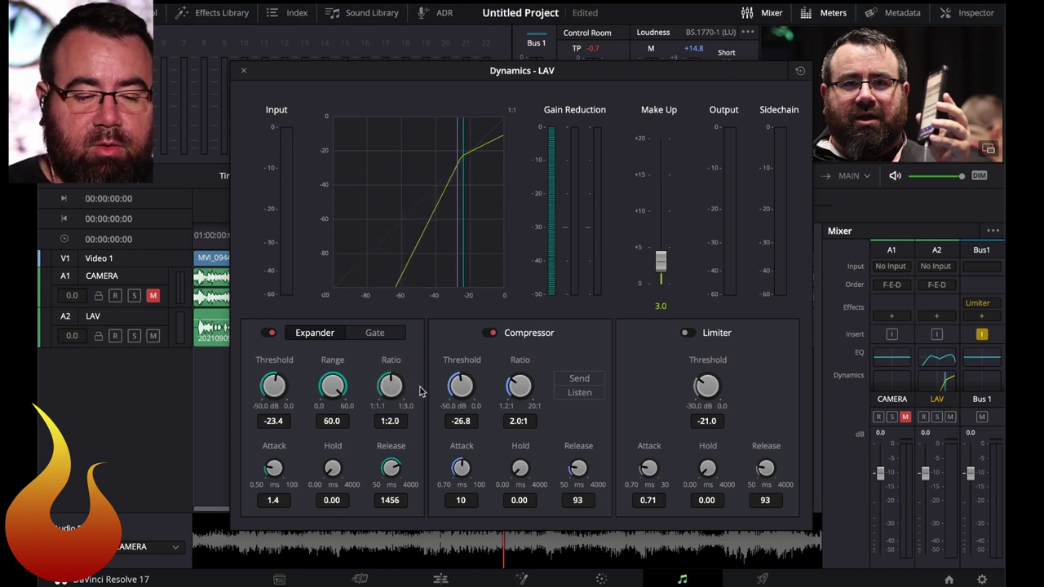
pyautogui.press('space')
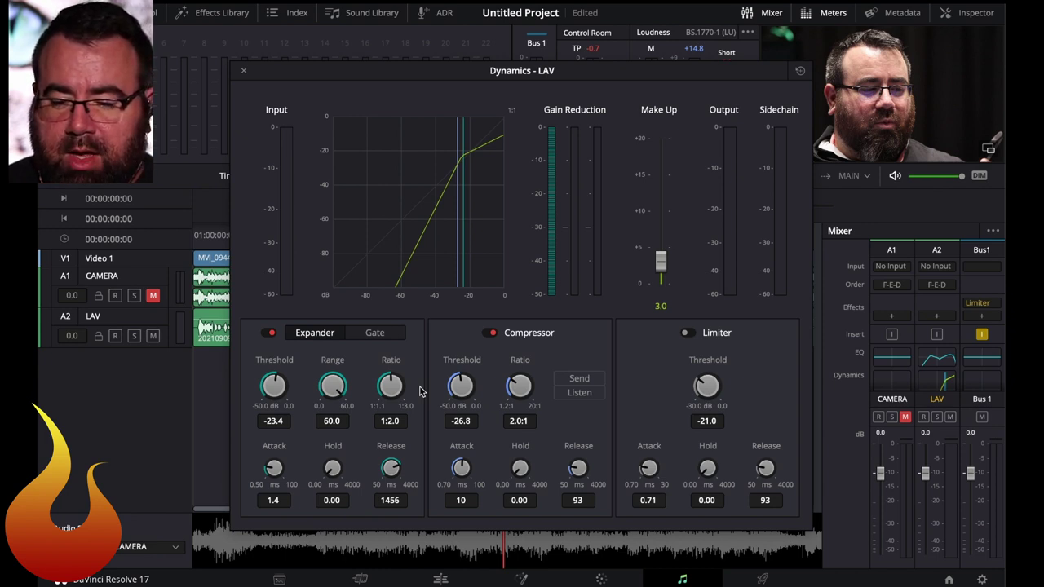
pyautogui.click(243, 71)
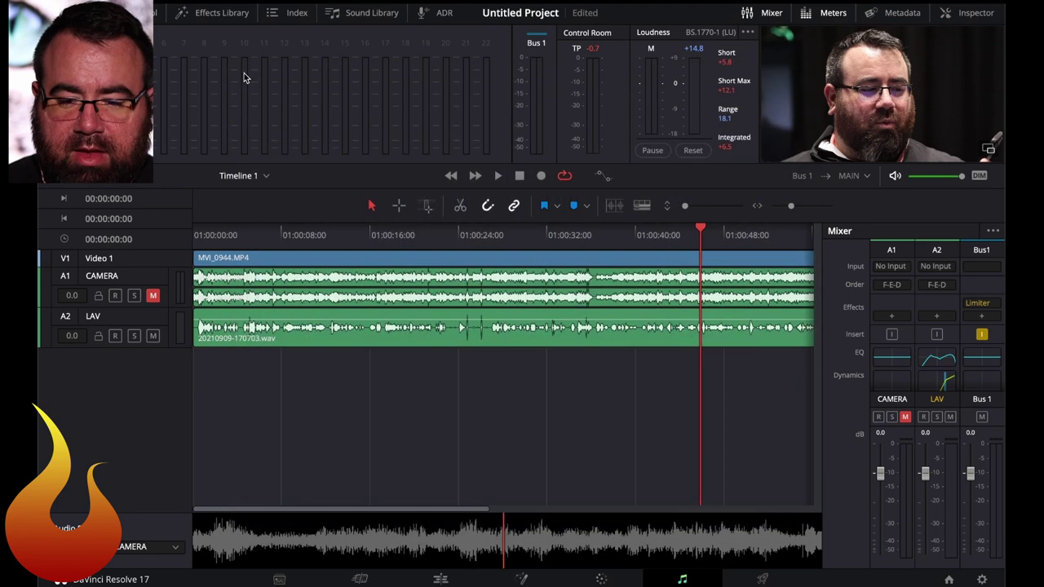
# - Open the Bus 1 limiter and raise its input level to 12.9 dB during playback
pyautogui.click(982, 305)
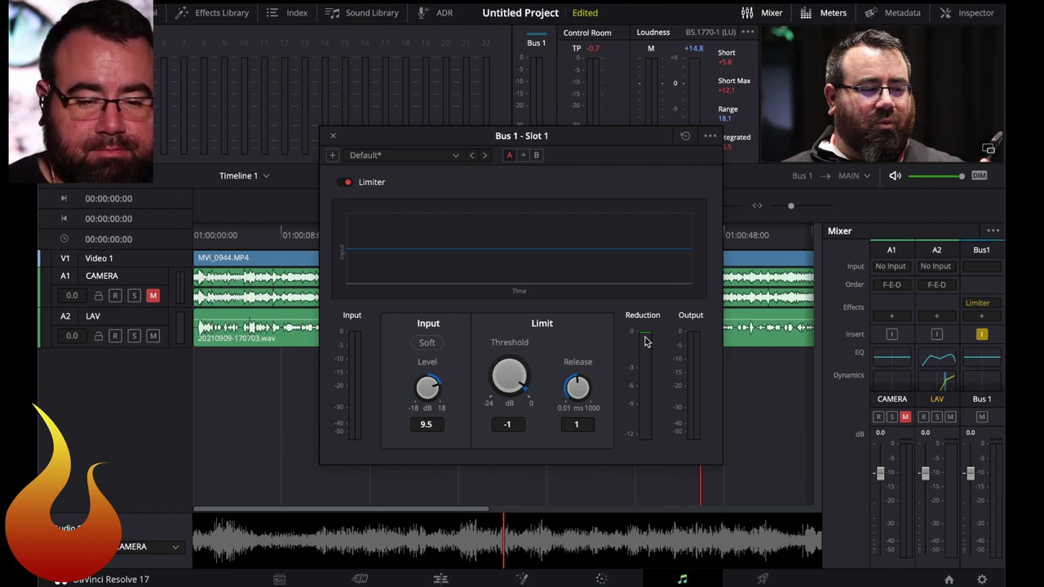
pyautogui.press('space')
pyautogui.moveTo(428, 388); pyautogui.dragTo(460, 391)
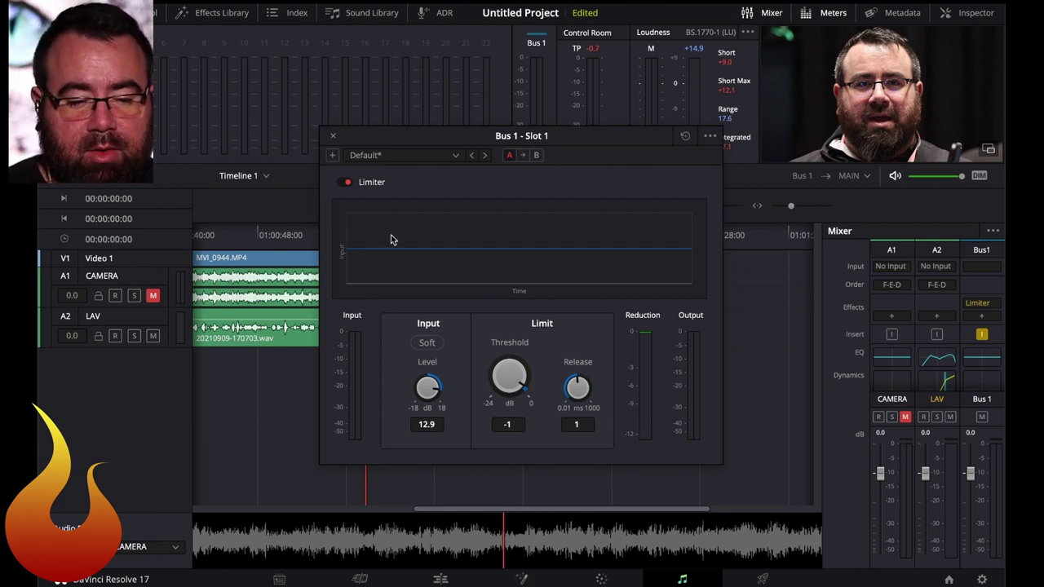
# - Compare the playback with the Bus 1 limiter off and on, leave it on and close its window
pyautogui.click(343, 182)
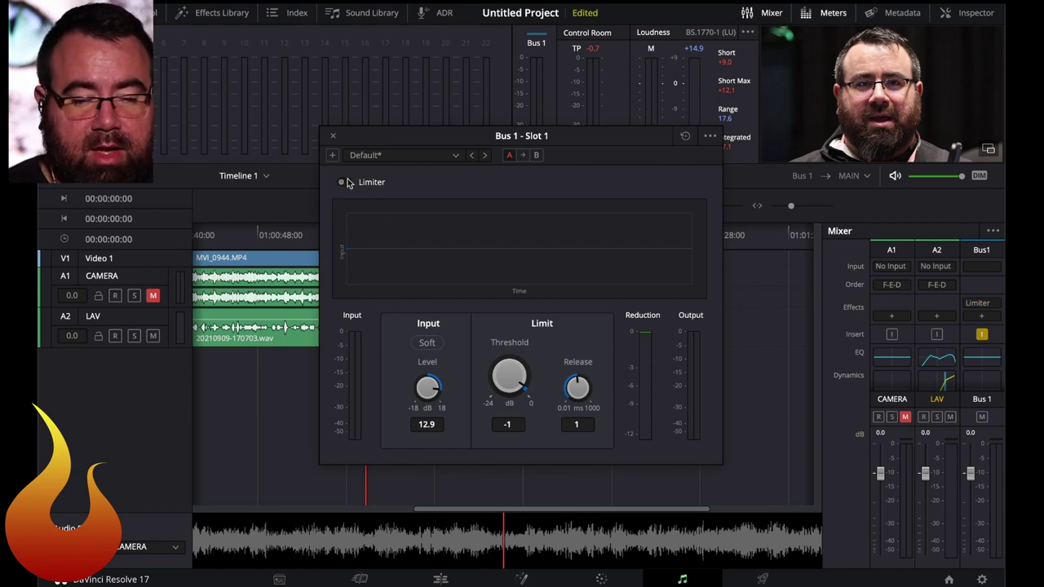
pyautogui.press('space')
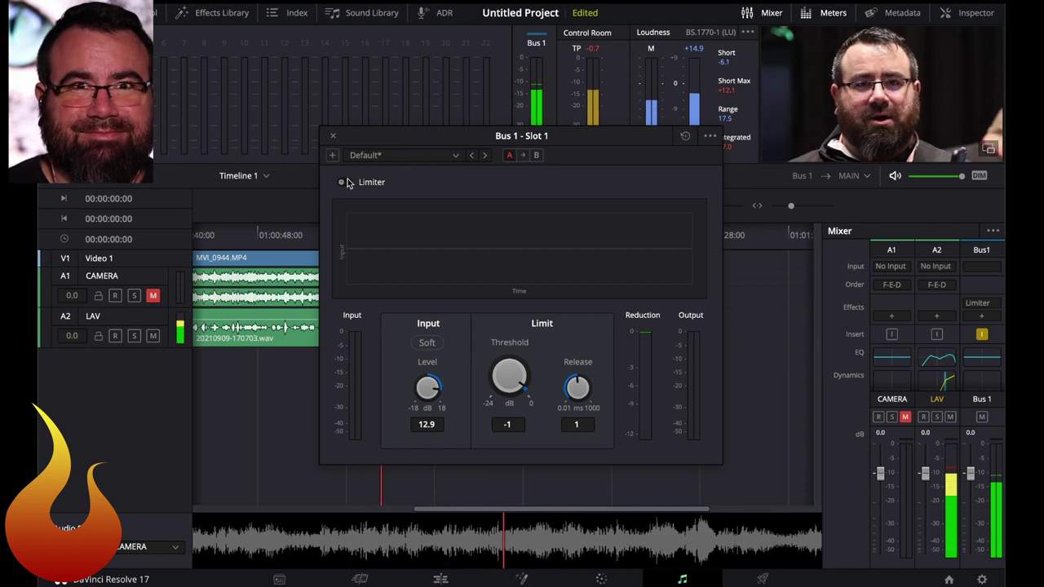
pyautogui.press('space')
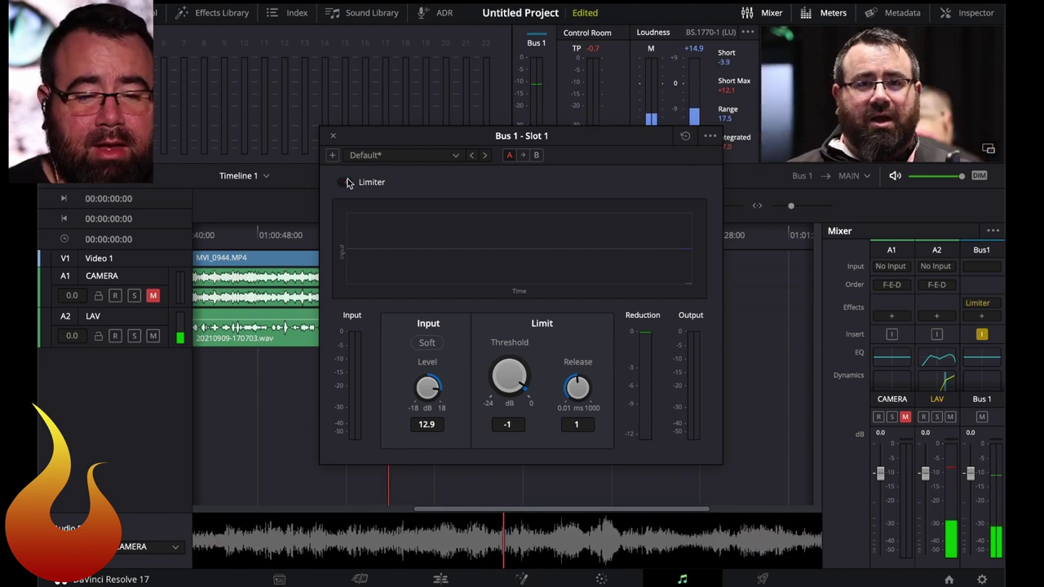
pyautogui.press('space')
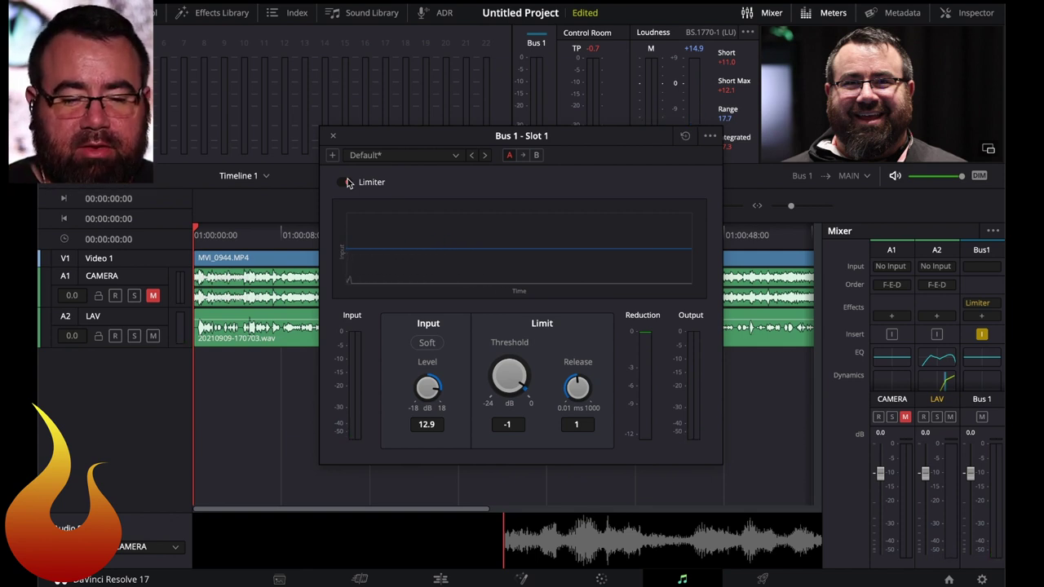
pyautogui.click(347, 182)
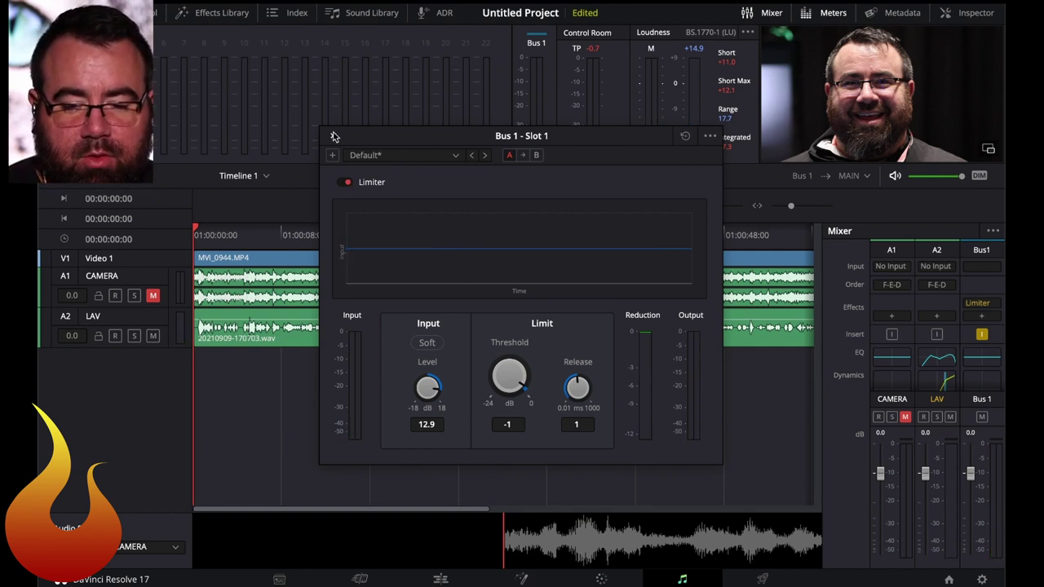
pyautogui.click(334, 136)
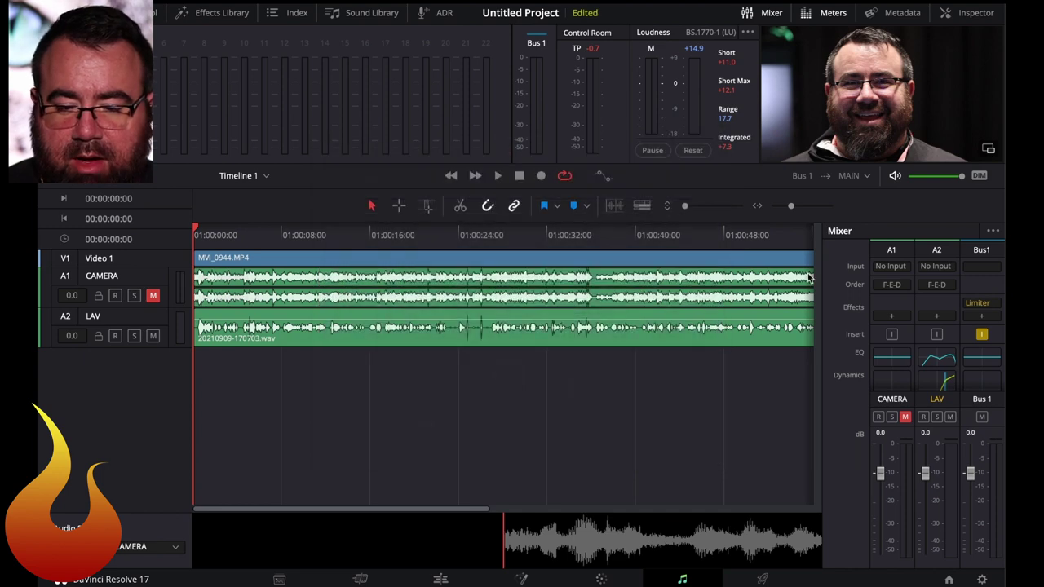
# - Open the LAV equalizer and dynamics, and bypass the equalizer, expander, compressor and the Bus 1 limiter
pyautogui.click(943, 362)
pyautogui.moveTo(437, 73); pyautogui.dragTo(300, 12)
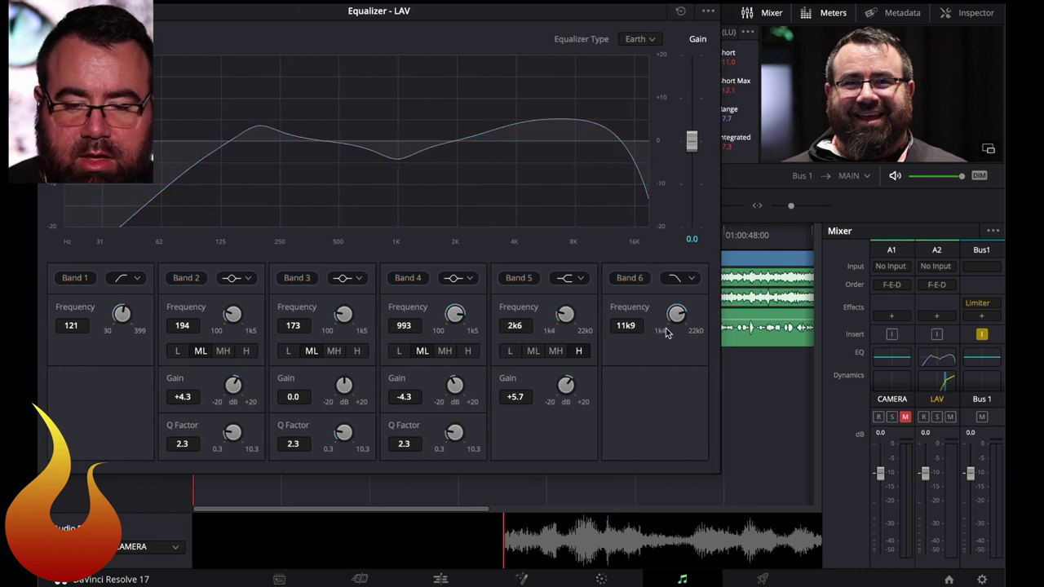
pyautogui.click(938, 385)
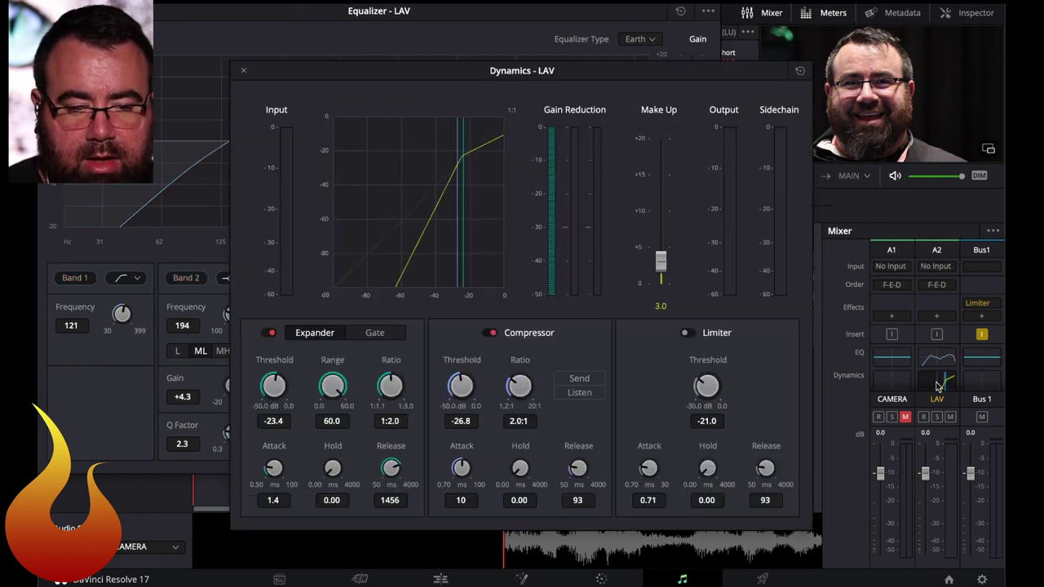
pyautogui.click(269, 333)
pyautogui.click(493, 333)
pyautogui.moveTo(375, 70); pyautogui.dragTo(187, 266)
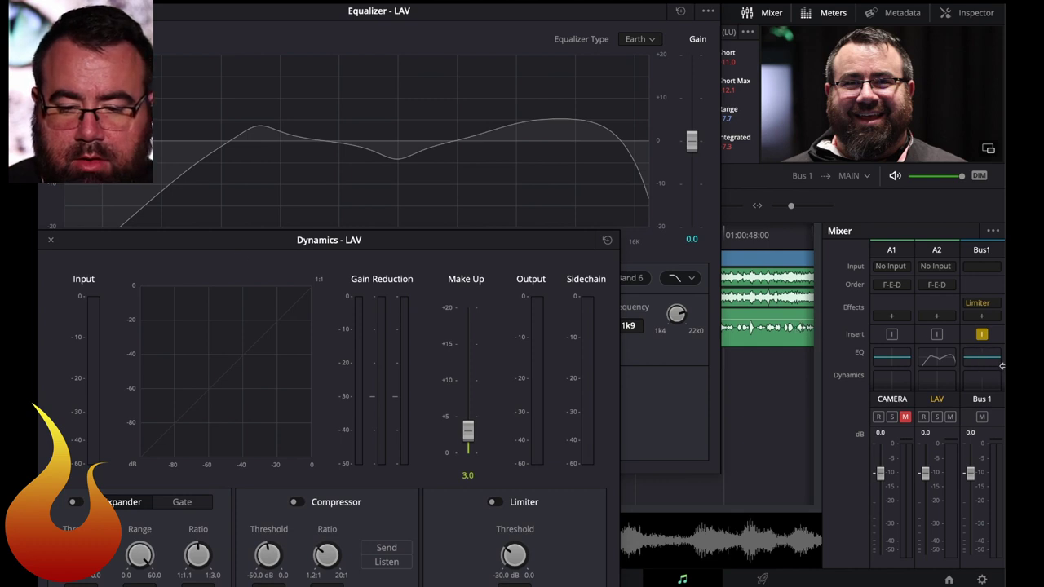
pyautogui.moveTo(966, 315)
# - Mute the LAV track, unmute the CAMERA track and play the unprocessed camera audio
pyautogui.click(951, 416)
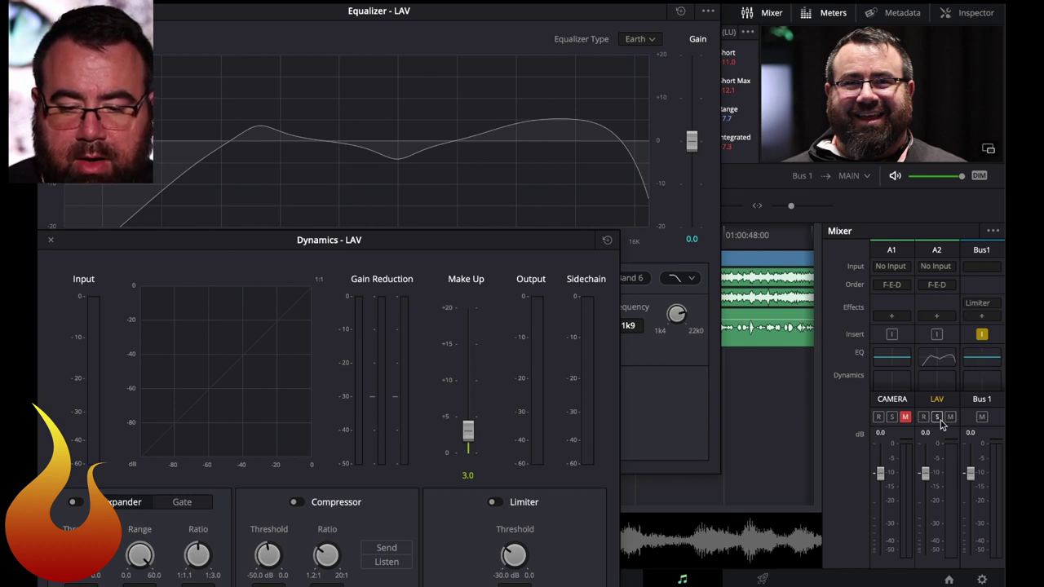
pyautogui.click(905, 418)
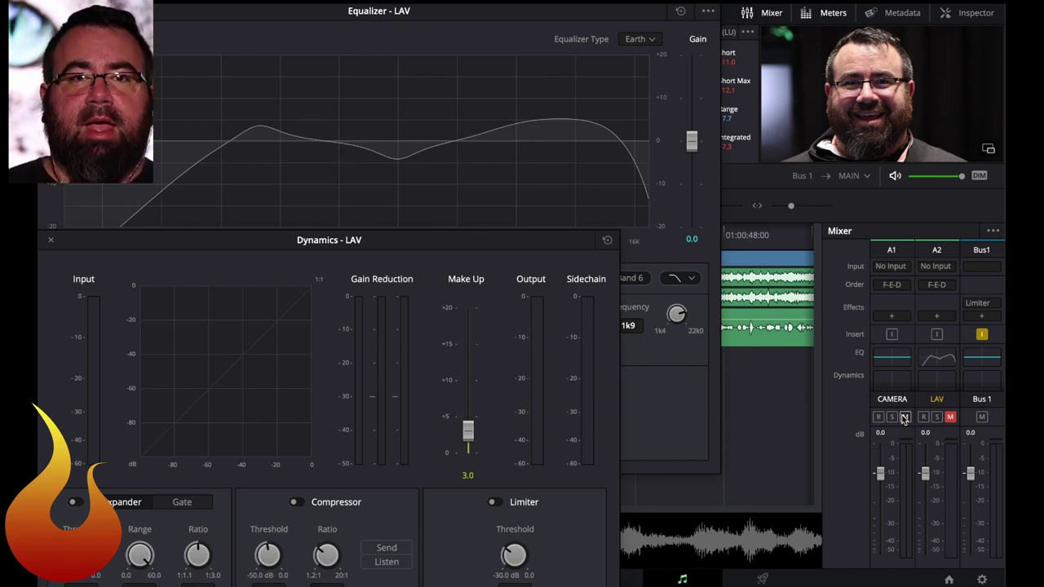
pyautogui.press('space')
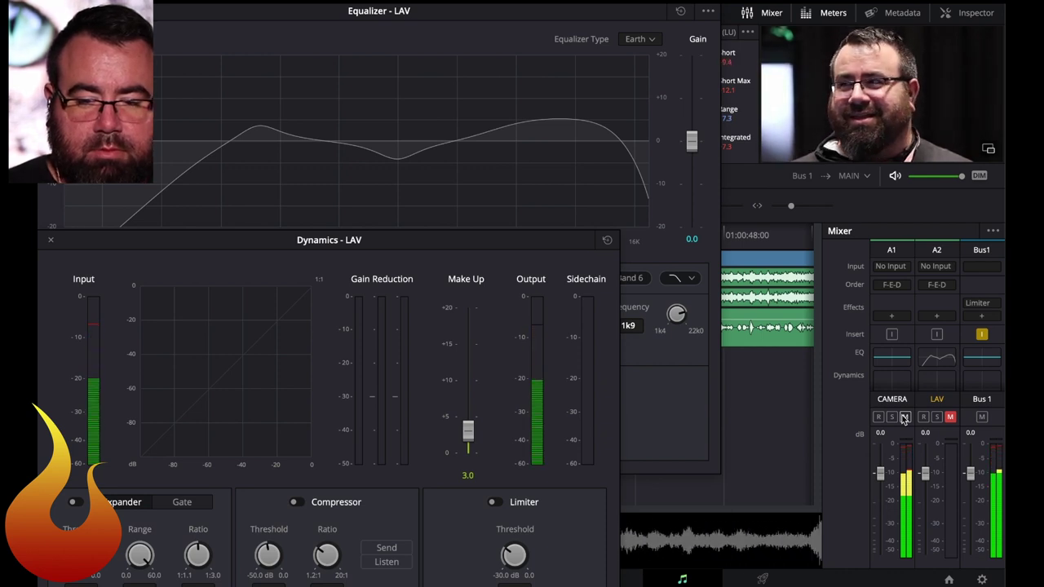
# - During playback, mute CAMERA, unmute LAV, and turn the LAV equalizer, expander, compressor and Bus 1 limiter back on, closing both effect windows
pyautogui.click(904, 418)
pyautogui.click(950, 418)
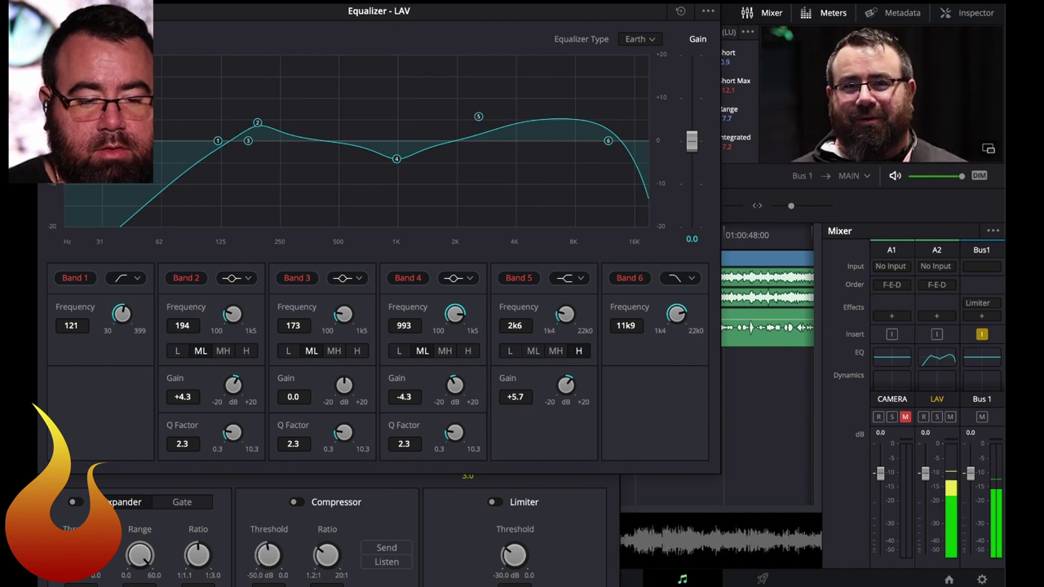
pyautogui.click(73, 501)
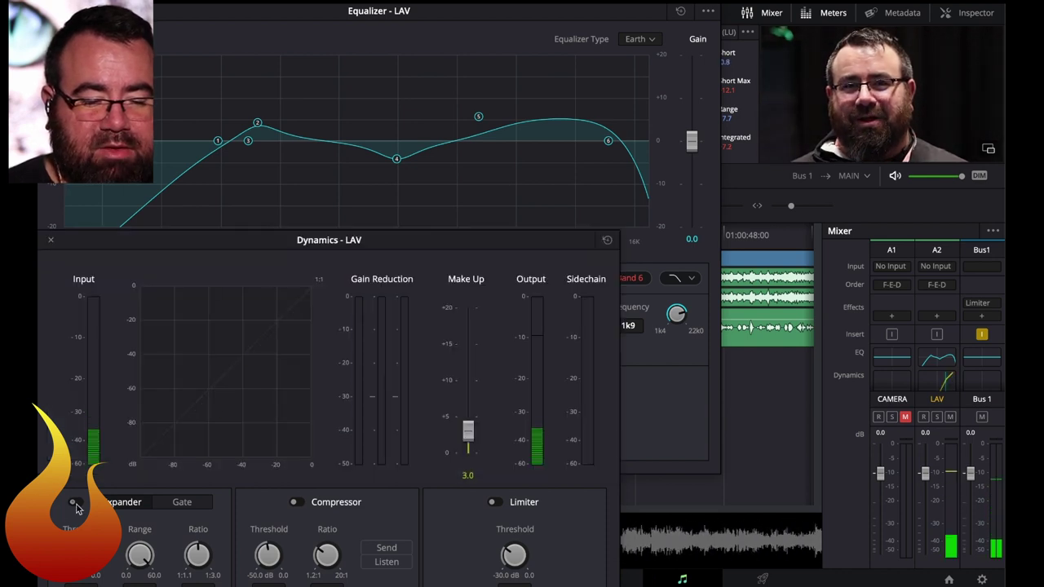
pyautogui.click(297, 503)
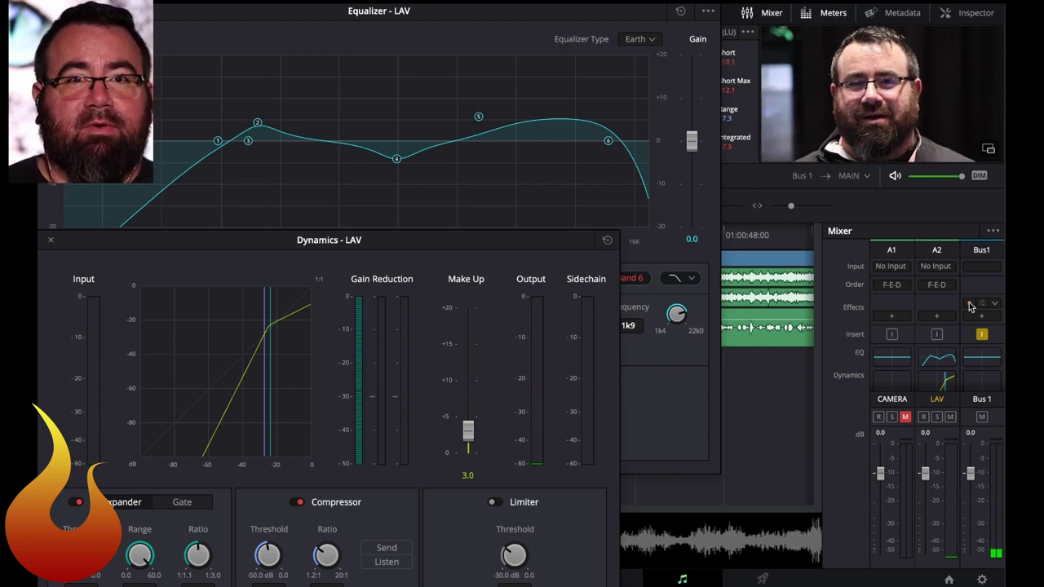
pyautogui.moveTo(970, 305); pyautogui.dragTo(970, 305)
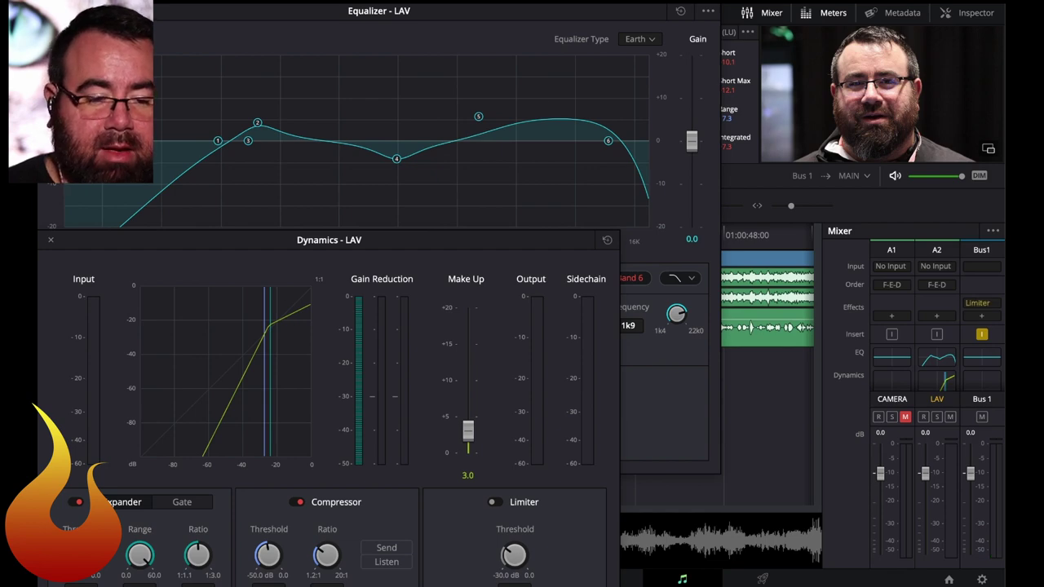
pyautogui.click(48, 238)
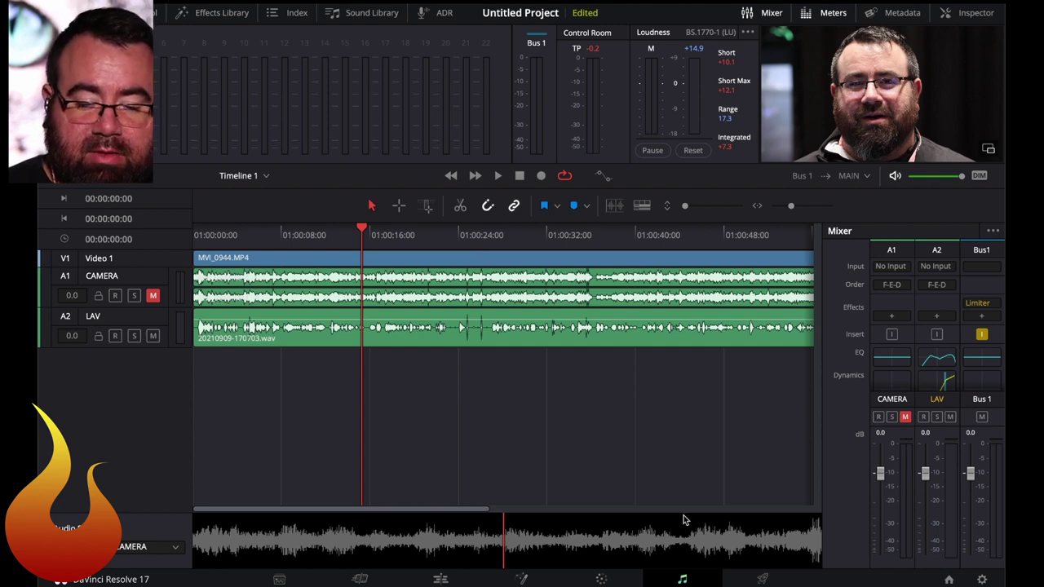
# - Open the render settings for the timeline and choose the YouTube 1080p preset
pyautogui.click(763, 577)
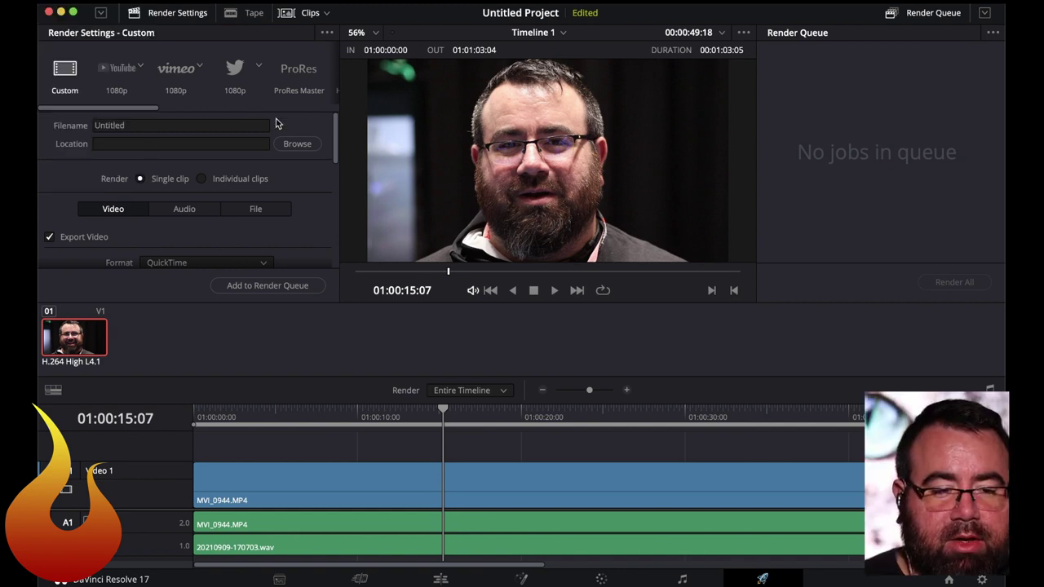
pyautogui.click(118, 74)
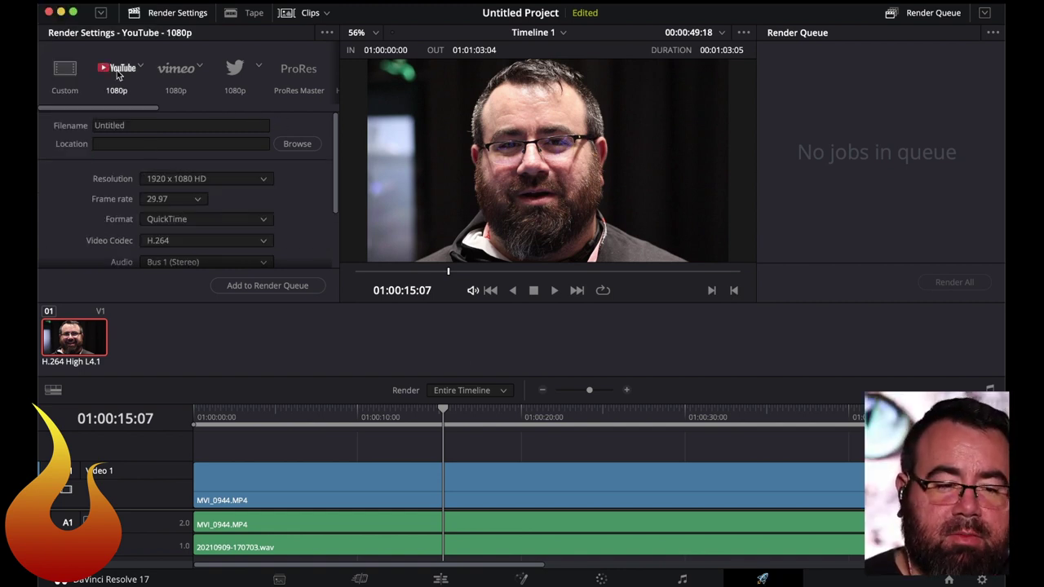